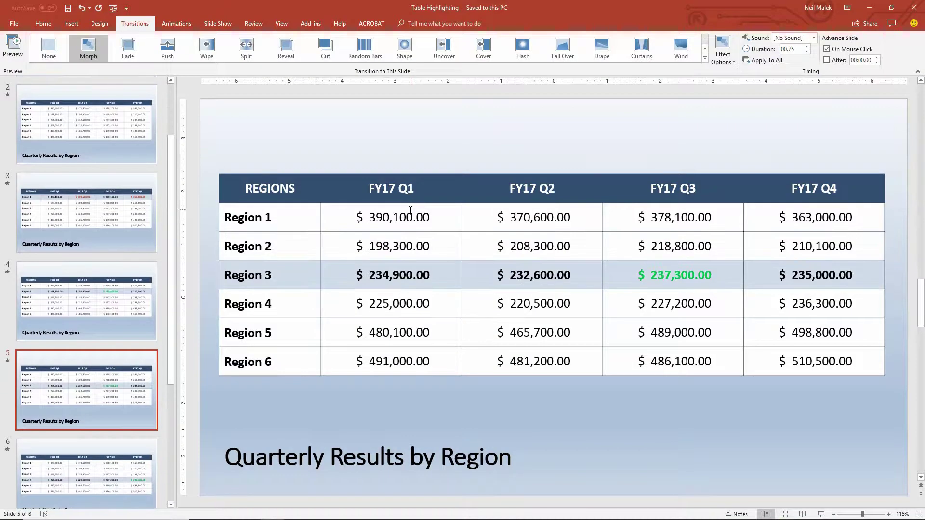
Step: Scroll the thumbnails to the top and show slide 1, the unhighlighted region table
scroll(108, 152, up, 3)
click(119, 137)
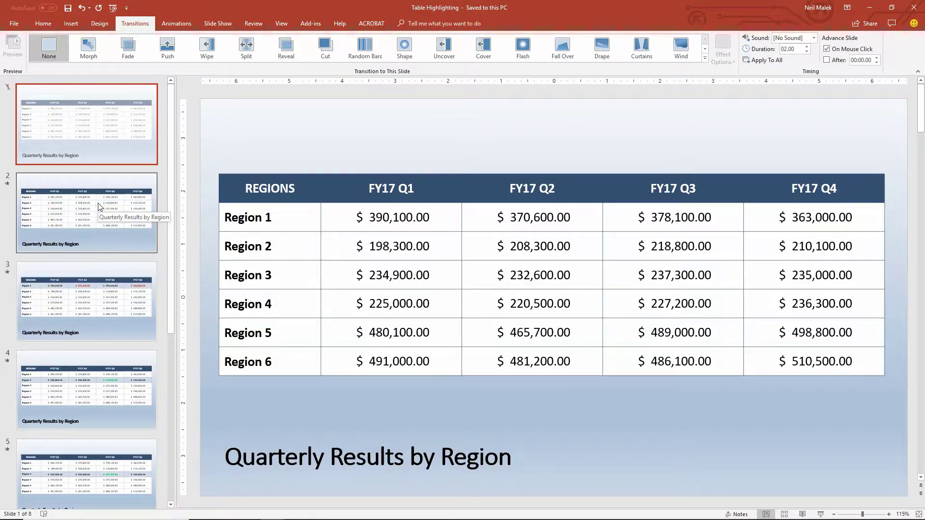
Step: Select slides 2 through 8 and add a section named 'Demo' starting at slide 2
click(97, 203)
scroll(92, 282, down, 5)
shift+click(57, 458)
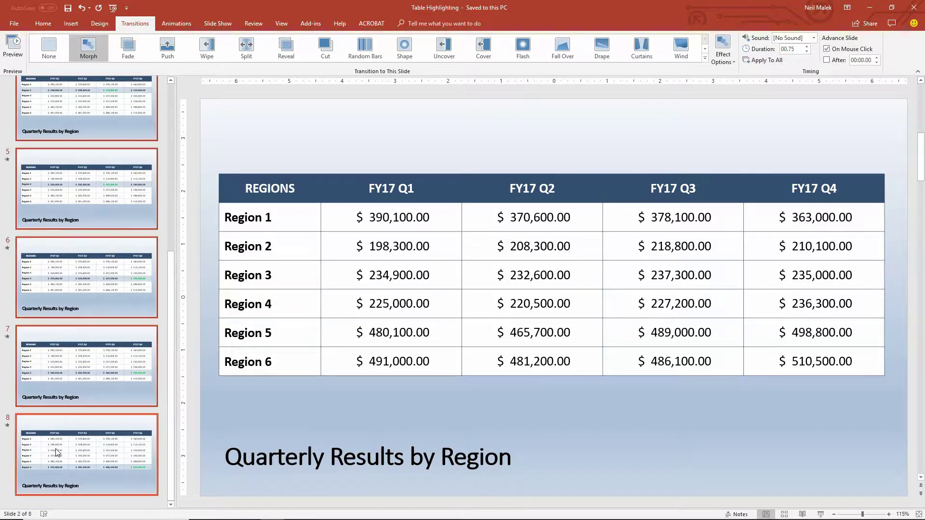
click(48, 23)
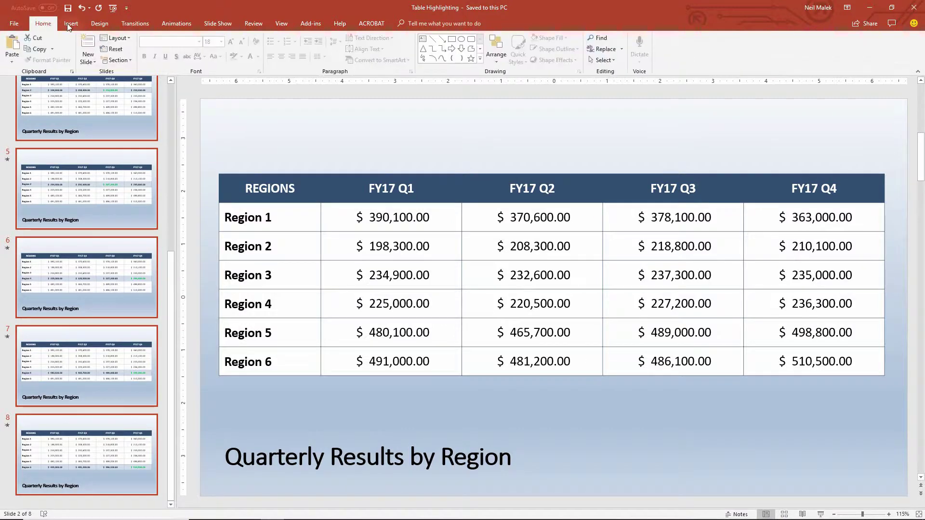
click(126, 61)
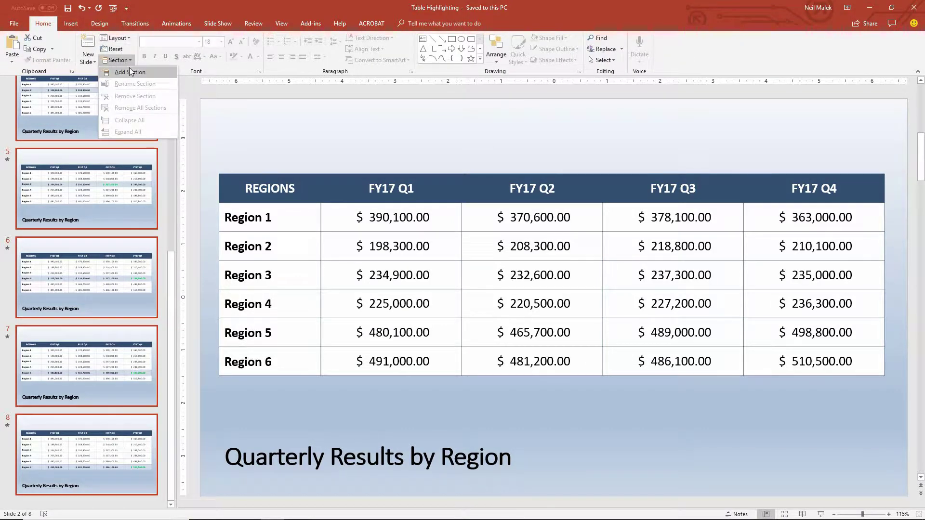
click(129, 70)
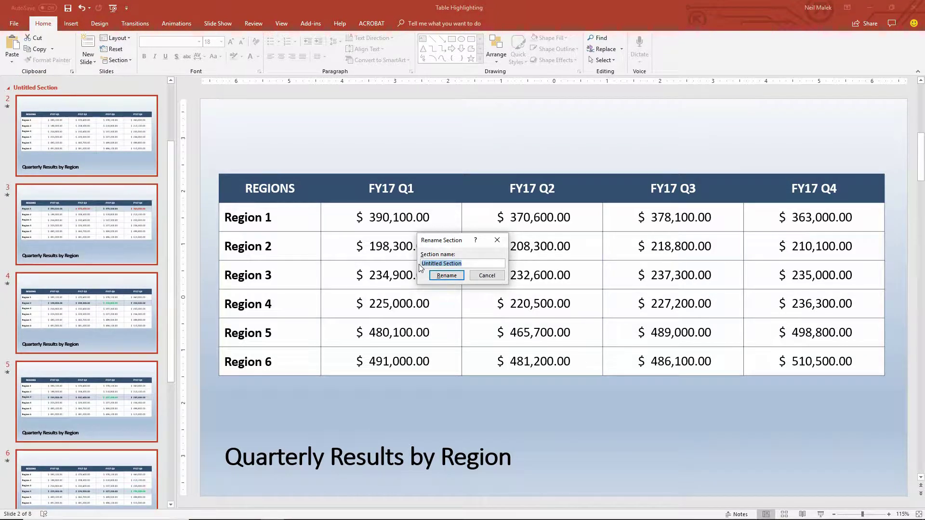
text(Demo)
key(Return)
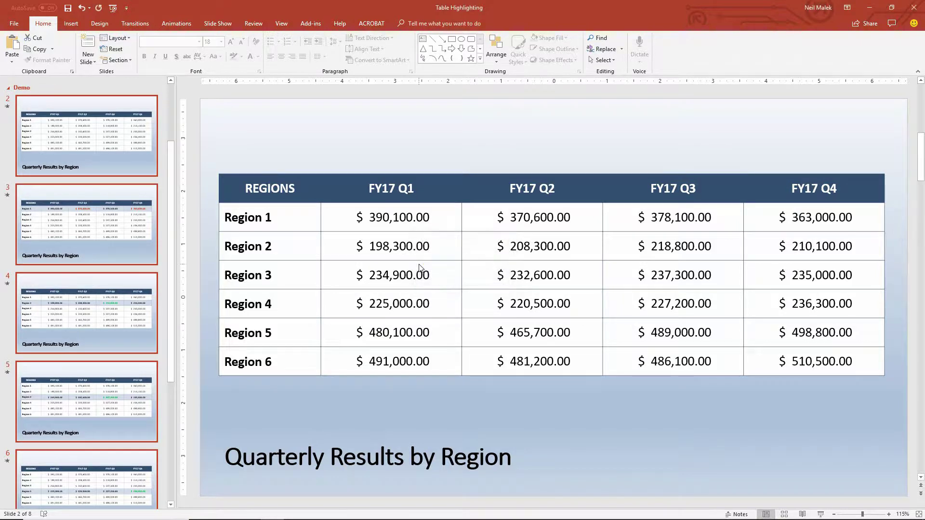
Step: Collapse Demo, rename the Default Section to 'Working', and unhide slide 1
click(8, 88)
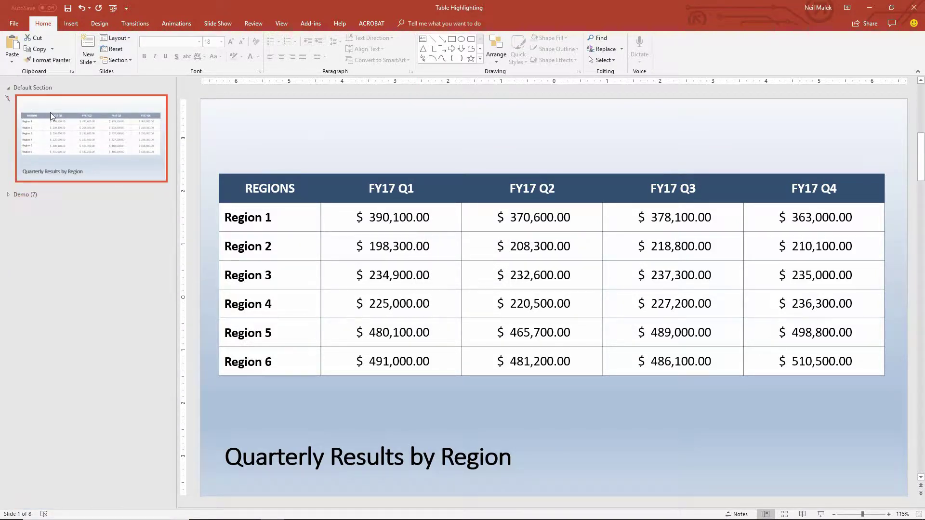
click(36, 86)
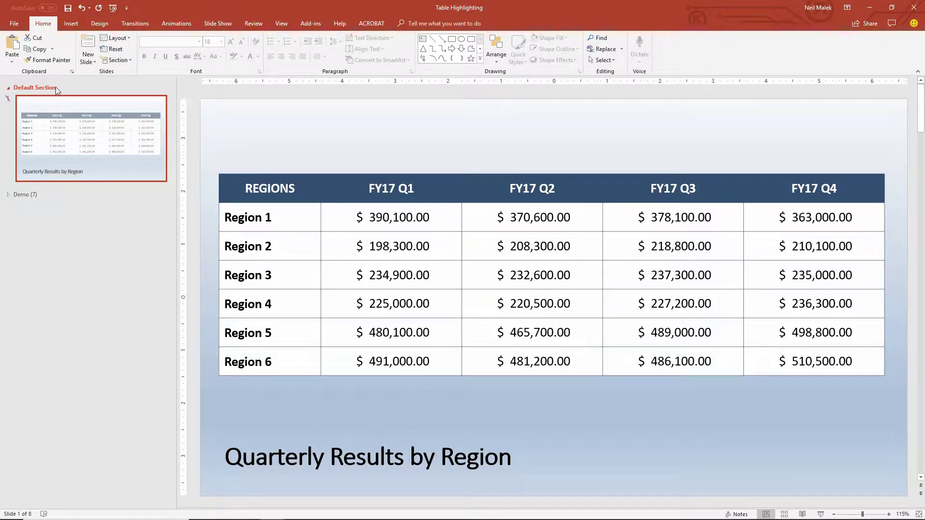
right_click(46, 88)
click(77, 95)
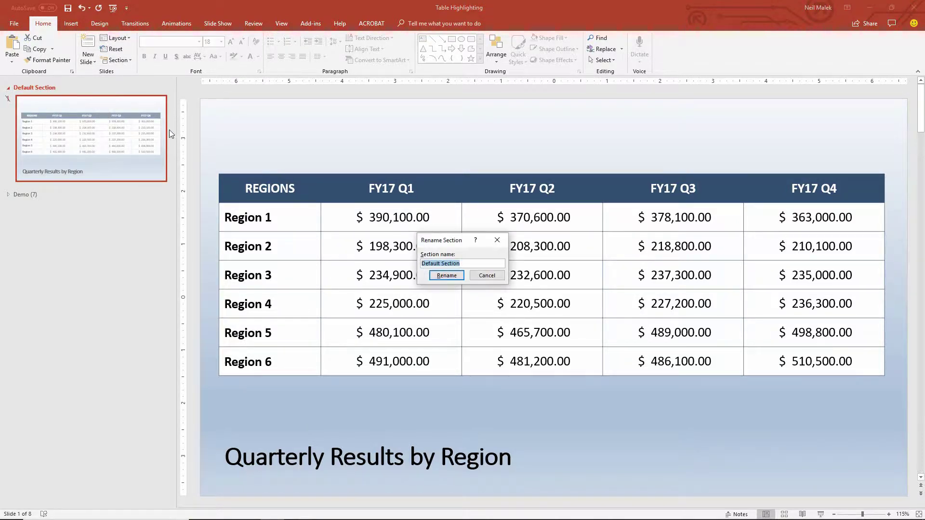
text(Working)
key(Return)
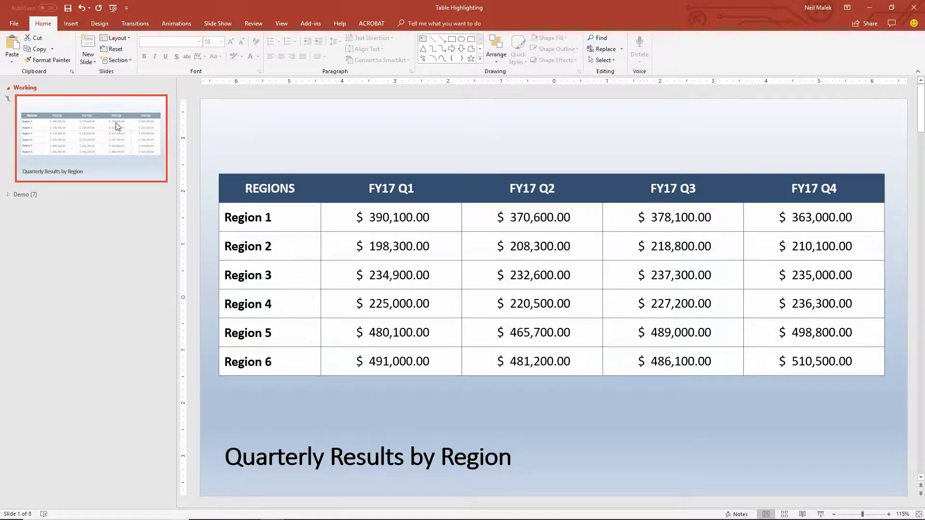
click(220, 23)
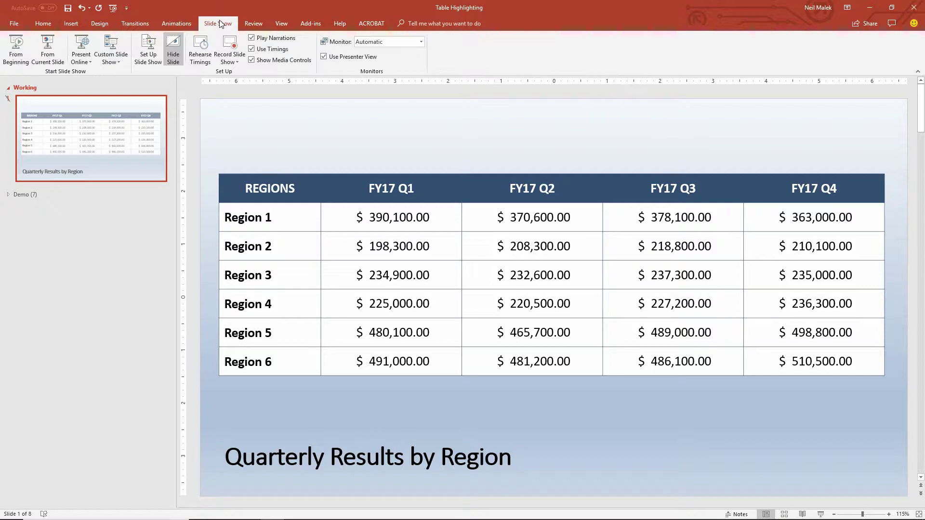
click(173, 49)
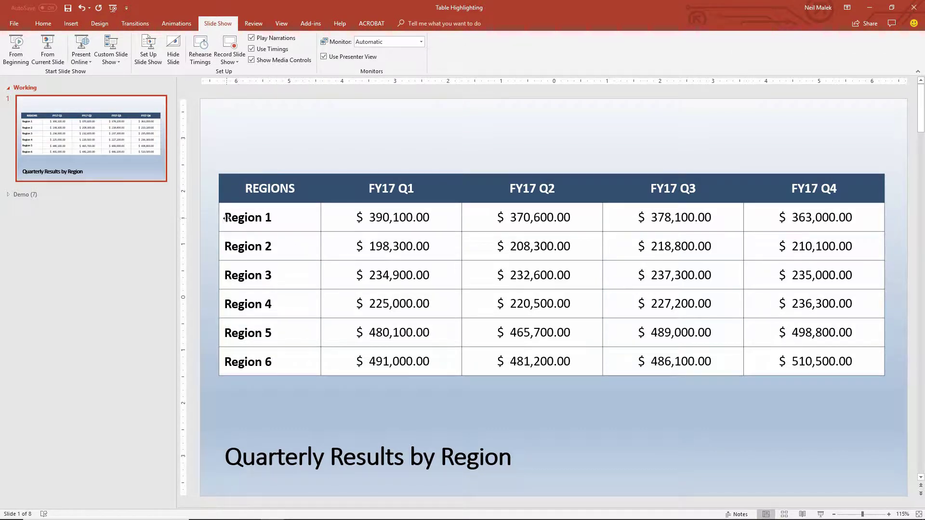
Step: Draw a rectangle covering the Region 1 cell of the table
drag(246, 217, 289, 217)
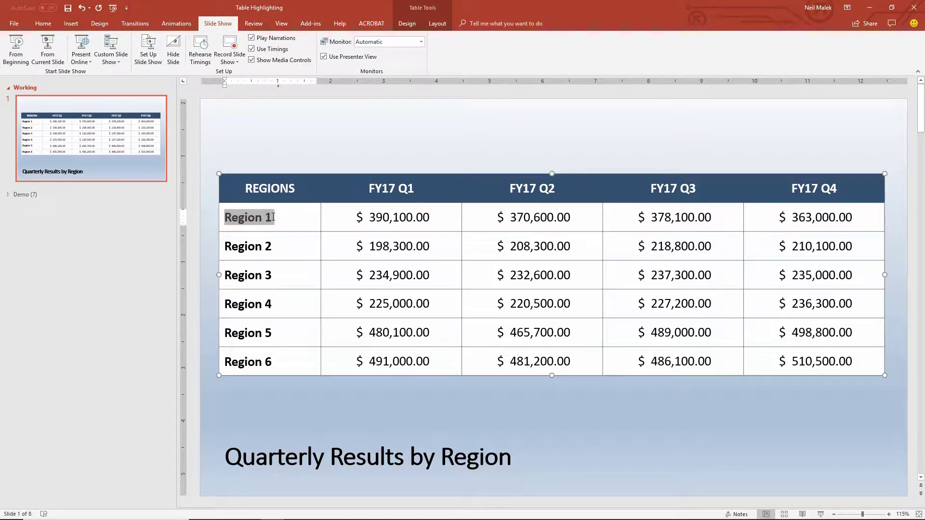
key(Left)
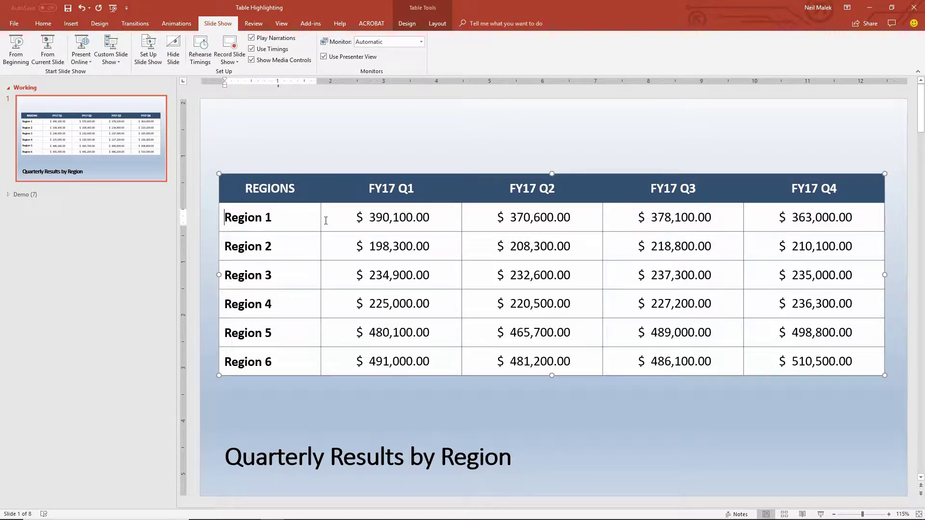
click(304, 156)
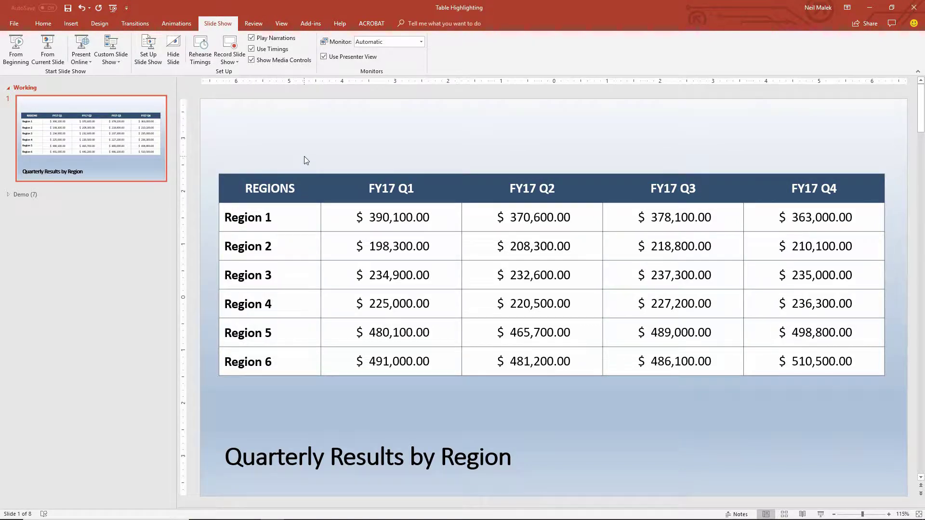
click(71, 23)
click(164, 53)
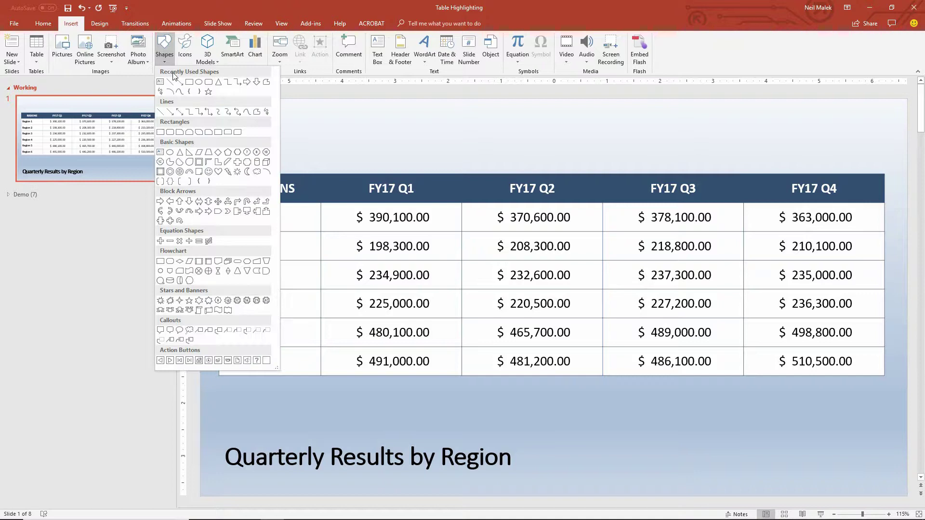
click(189, 82)
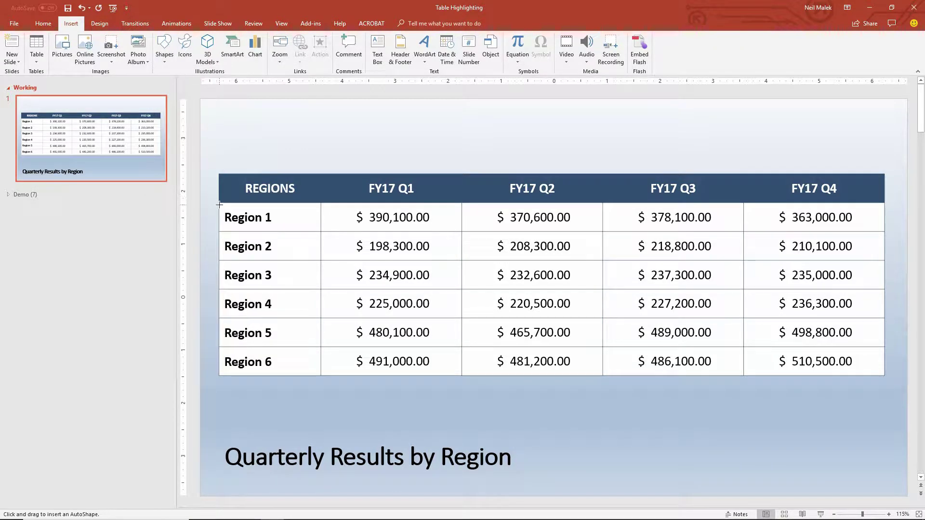
drag(219, 202, 320, 231)
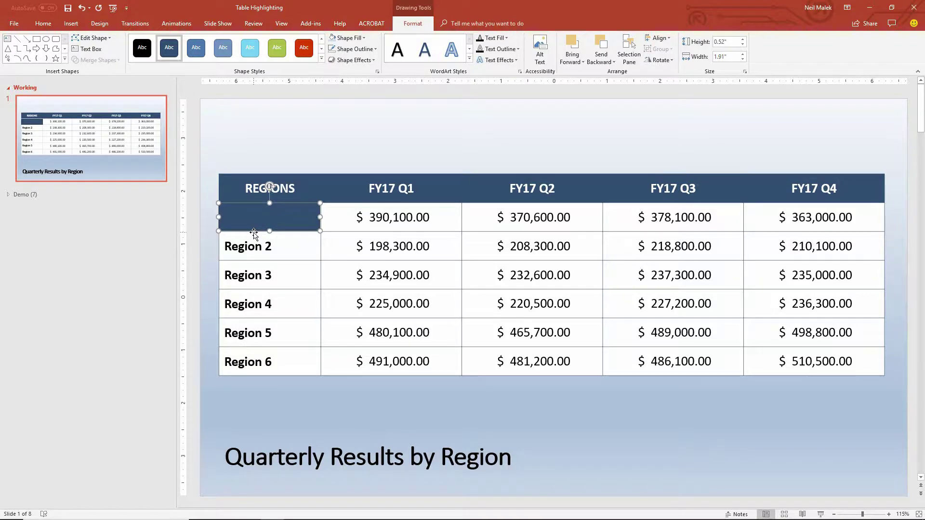
Step: Hyperlink the rectangle to Next Slide in this document
key(ctrl+k)
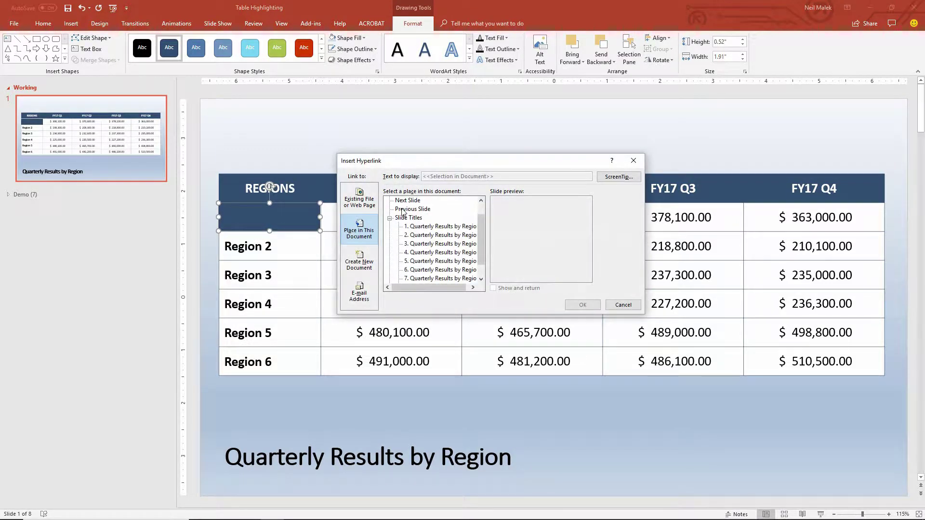
scroll(424, 227, up, 1)
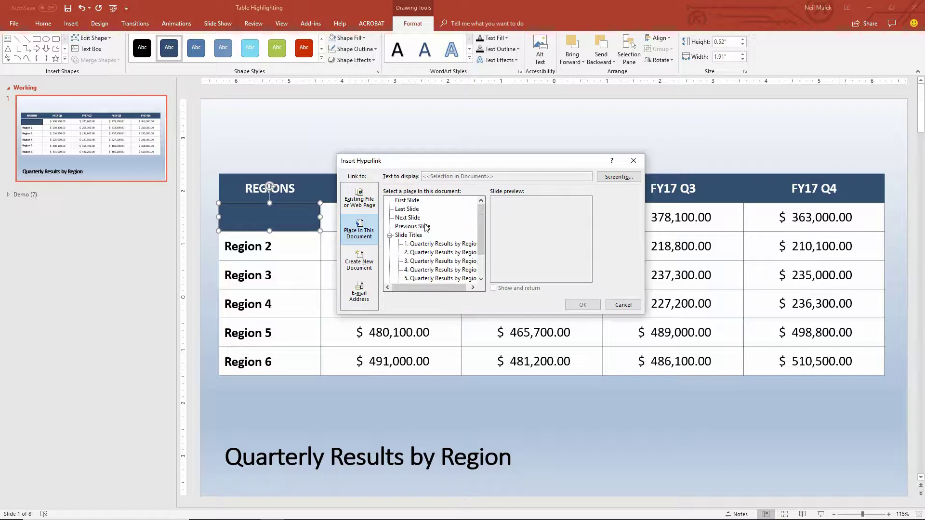
click(416, 218)
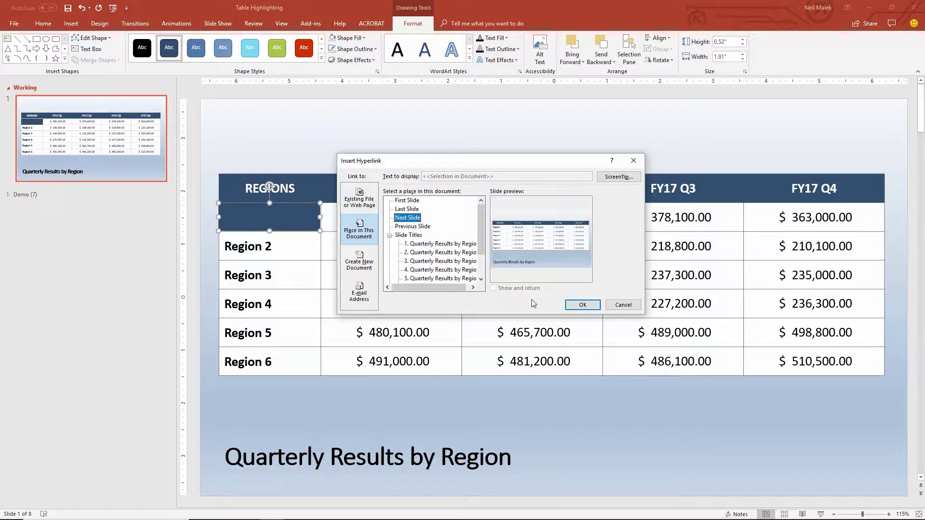
click(583, 305)
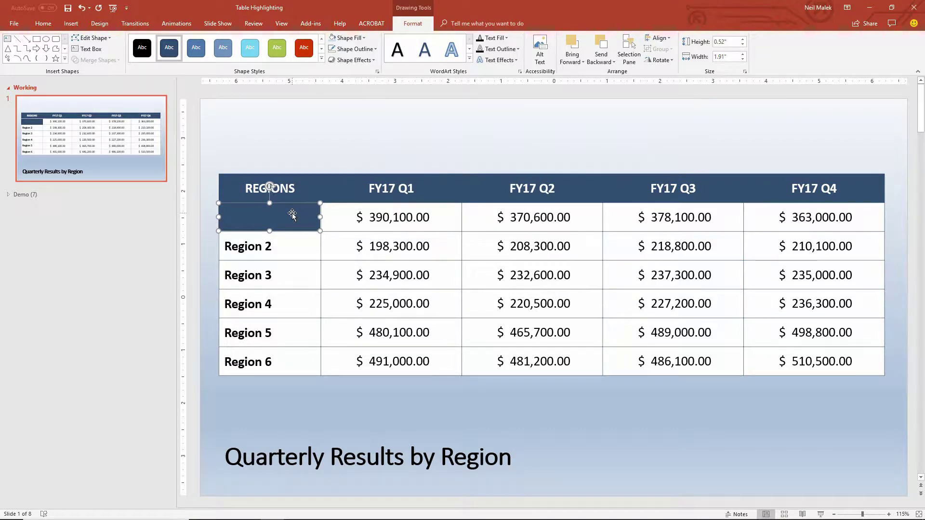
Step: Give the rectangle no fill and no outline
click(345, 37)
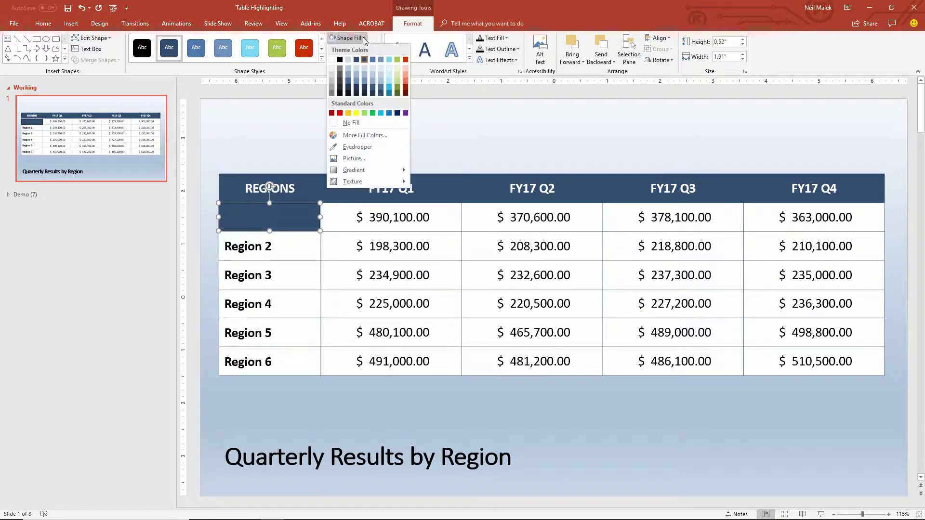
click(355, 123)
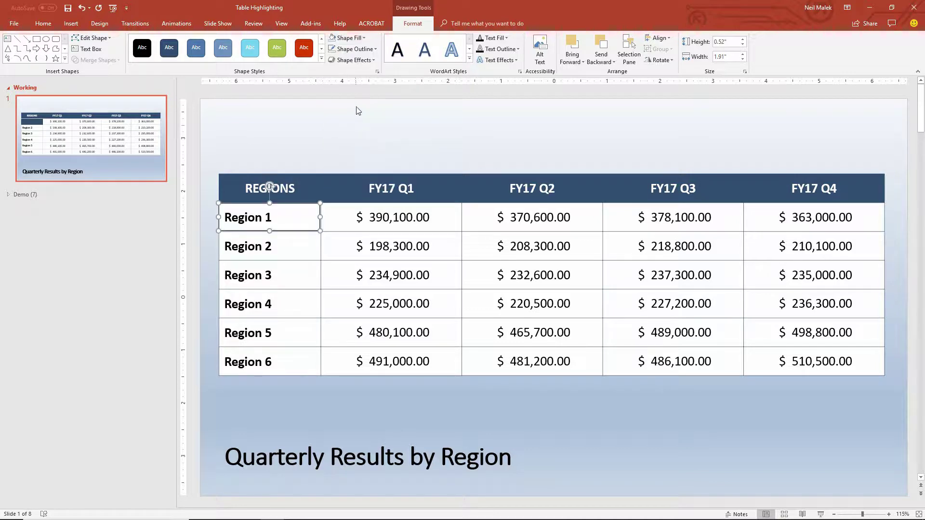
click(374, 49)
click(357, 134)
Step: Copy the transparent rectangle down over the Region 2 through Region 6 cells
drag(288, 206, 289, 232)
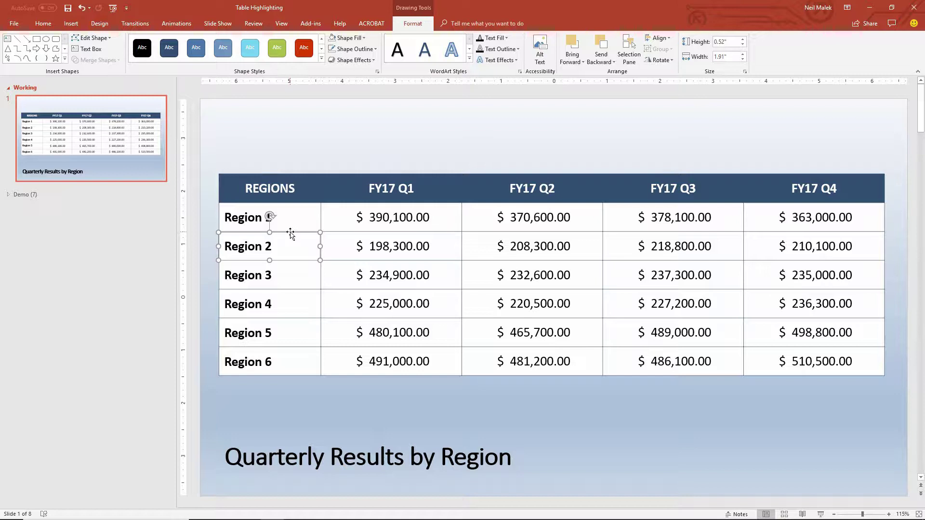
key(Down)
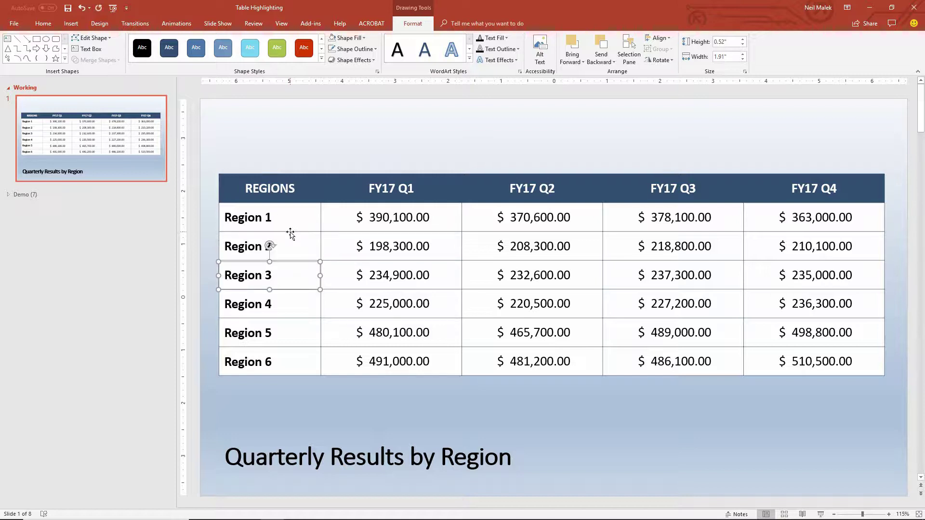
key(Down)
key(Down)
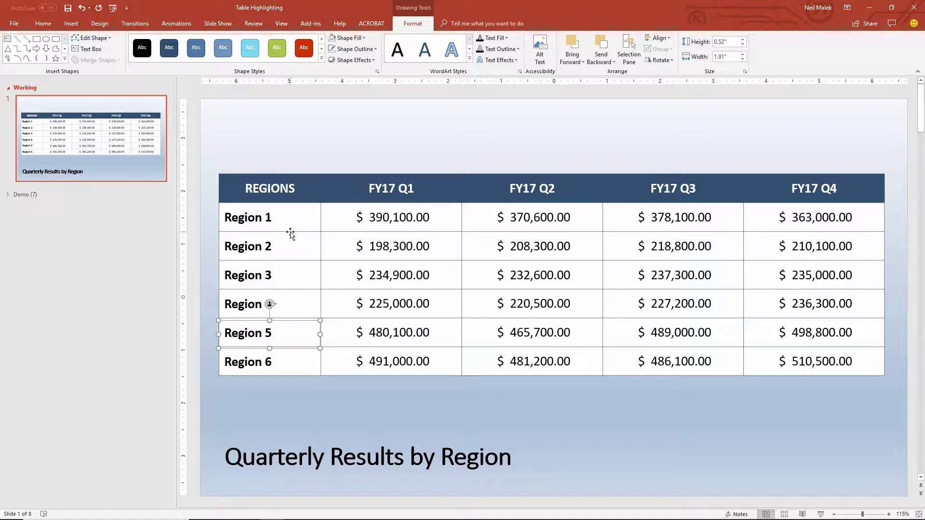
drag(287, 320, 288, 321)
key(ctrl+Up)
key(ctrl+Up)
key(ctrl+Up)
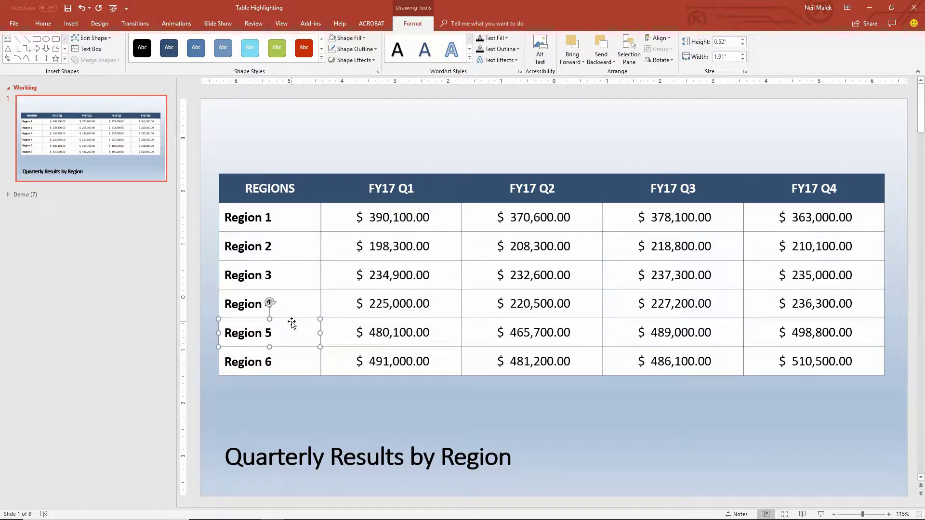
key(Down)
key(Down)
key(Down)
key(Down)
key(Down)
key(Down)
key(ctrl+Down)
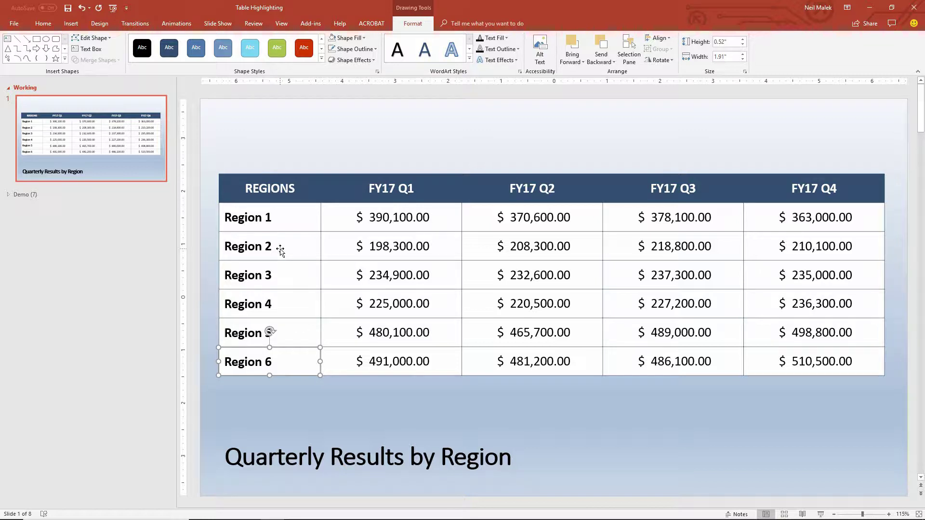
Step: Duplicate slide 1 and append ' (R1)' to the copy's title
click(101, 133)
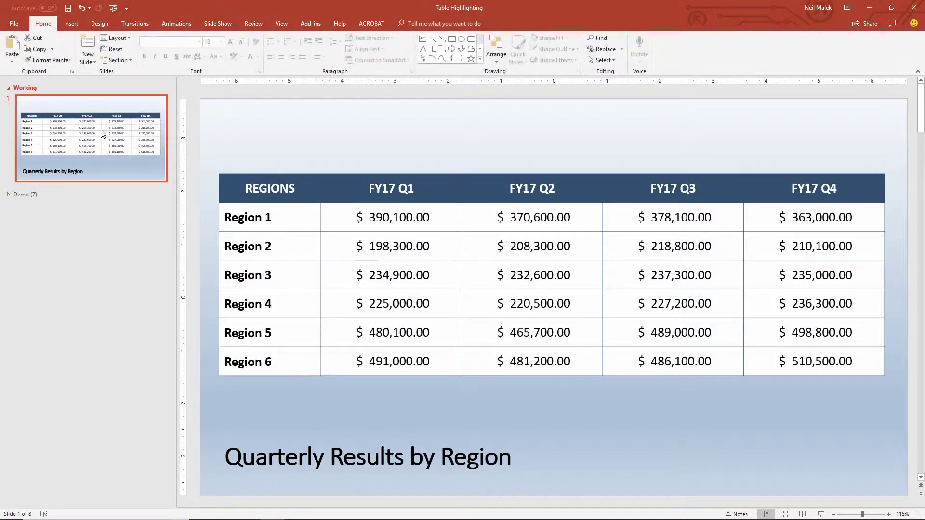
key(ctrl+d)
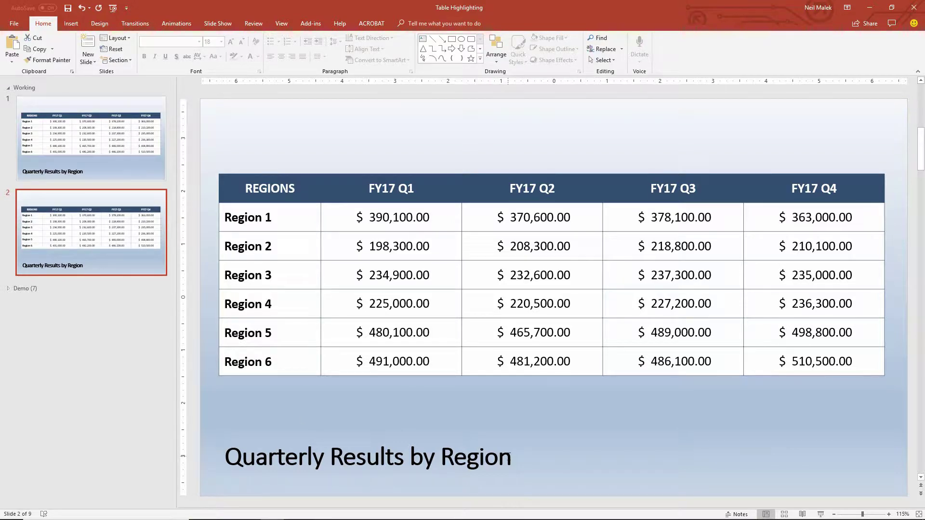
click(509, 455)
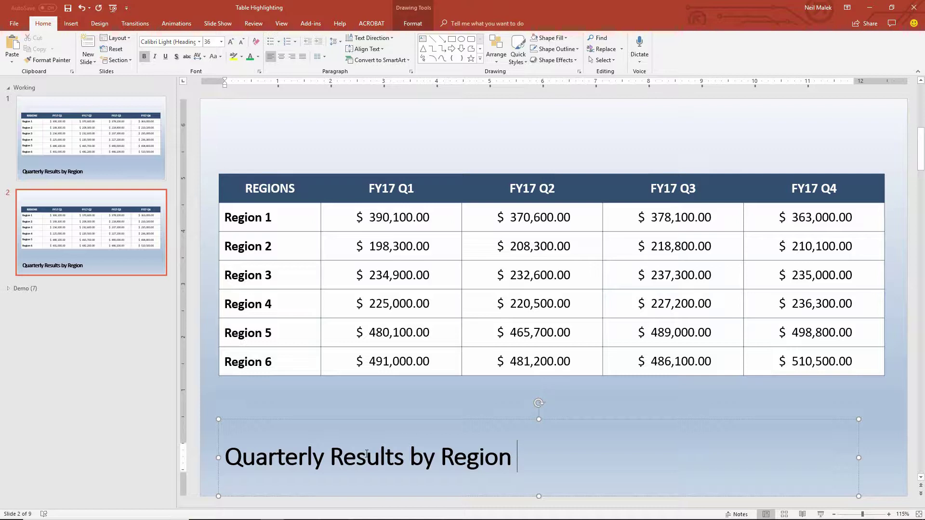
text((R)
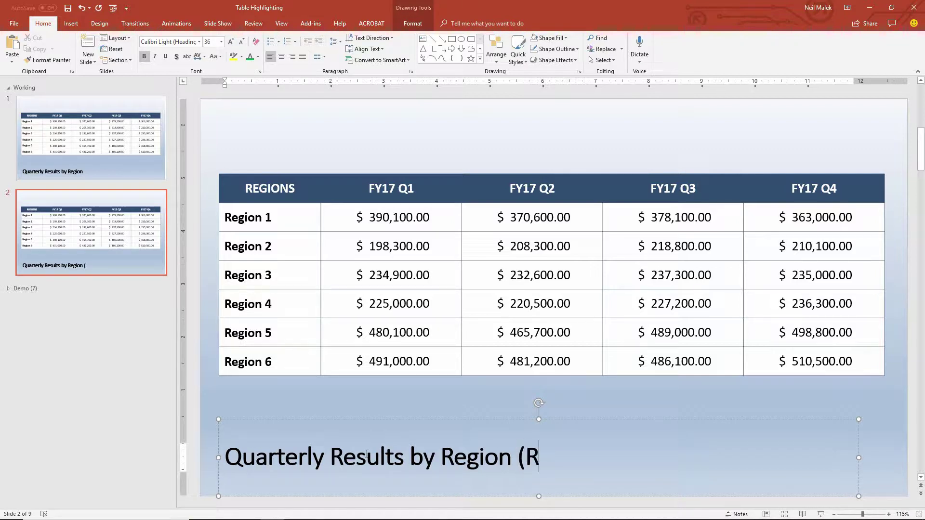
text(1))
click(56, 245)
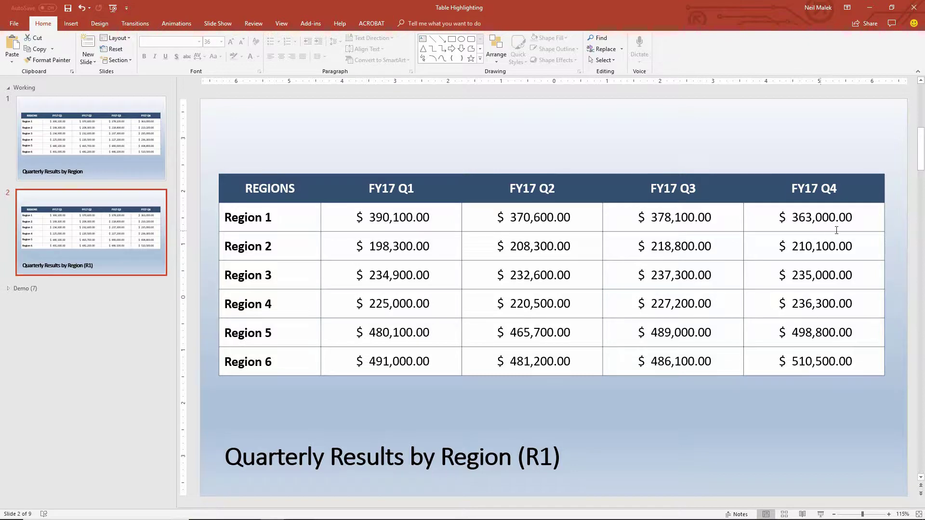
drag(858, 219, 261, 222)
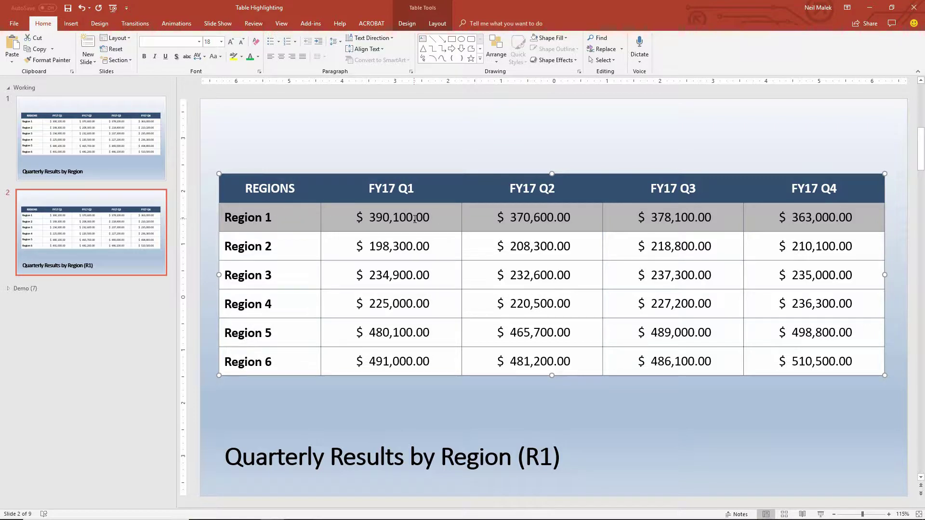
Step: Bold the Region 1 row and shade it Light Turquoise
click(407, 24)
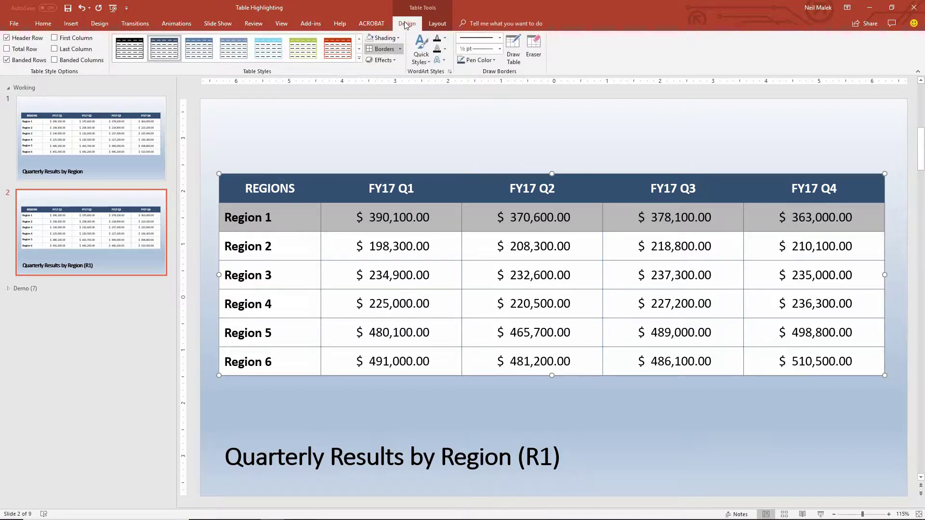
key(ctrl+b)
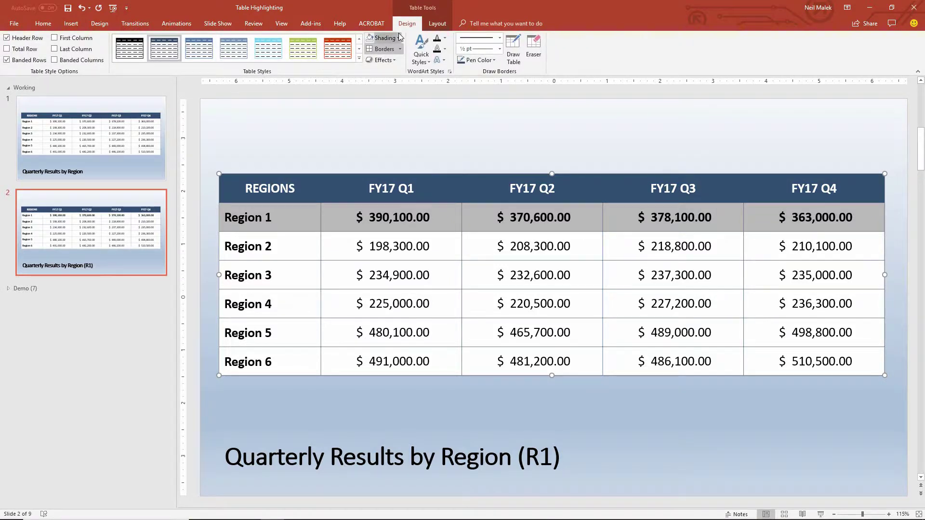
click(398, 38)
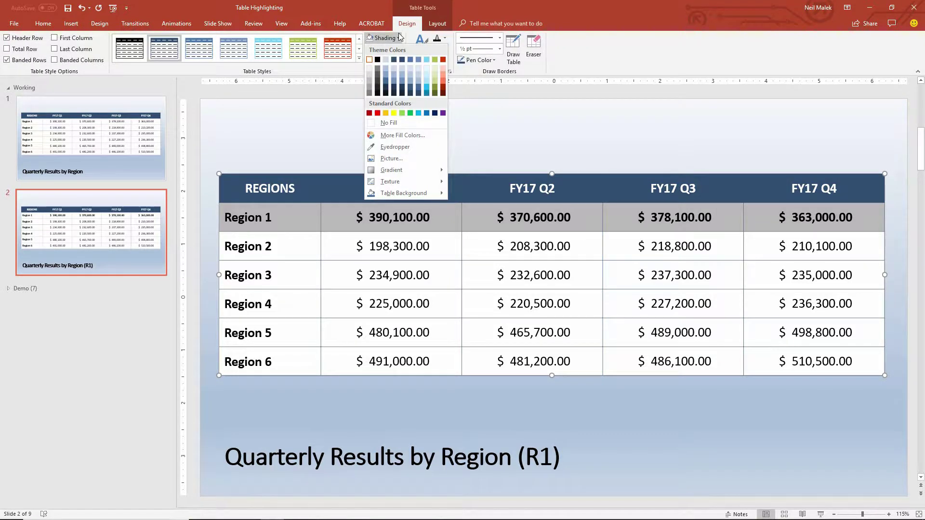
click(429, 79)
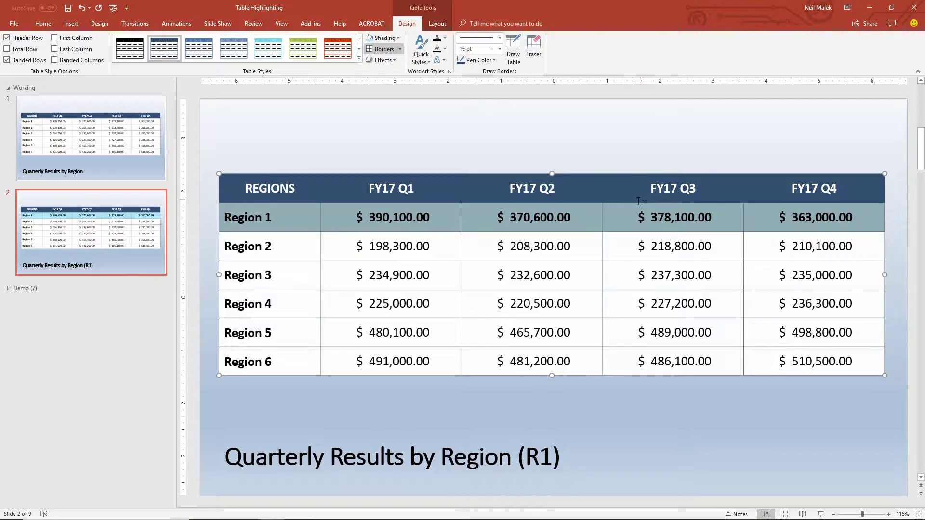
Step: Colour the Region 1 Q4 value $ 363,000.00 red
click(790, 216)
drag(779, 219, 851, 216)
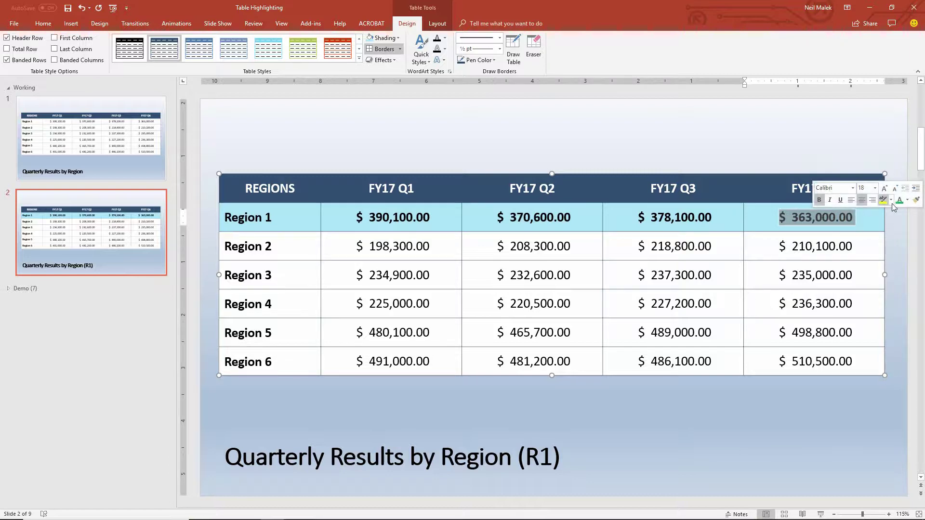
click(907, 199)
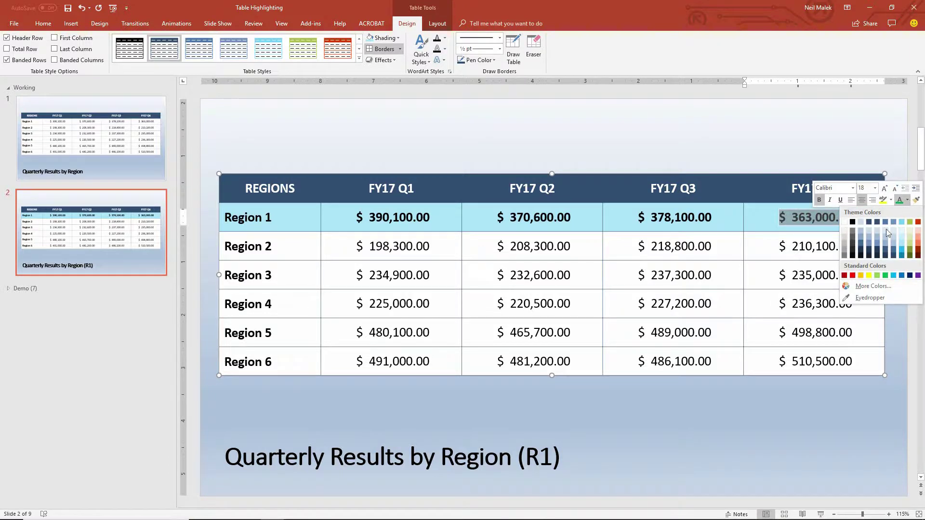
click(852, 276)
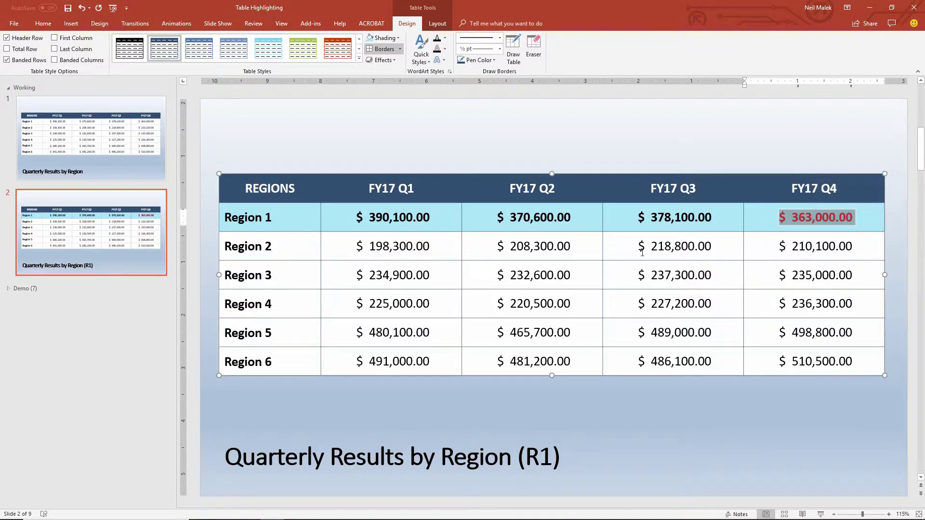
Step: Duplicate slide 1, move the copy to position 3, and append ' (R2)' to its title
click(98, 143)
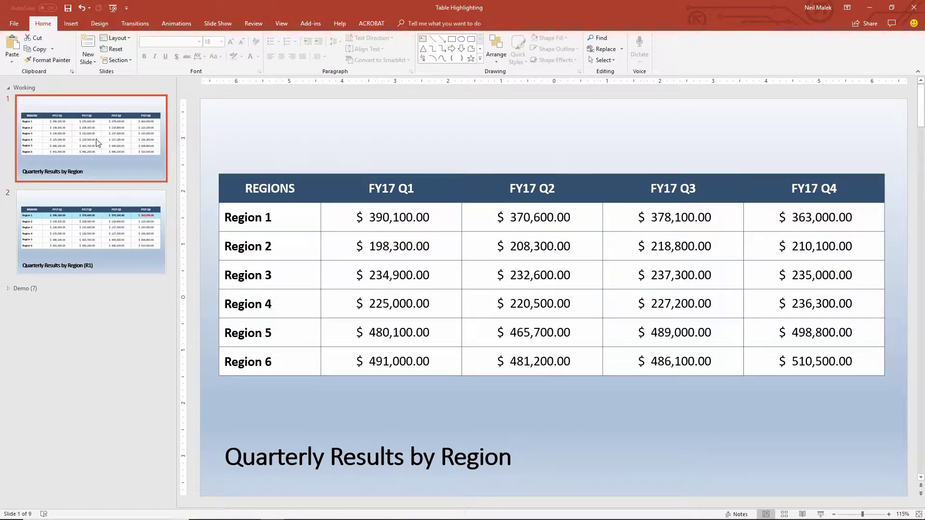
key(ctrl+d)
drag(86, 231, 89, 302)
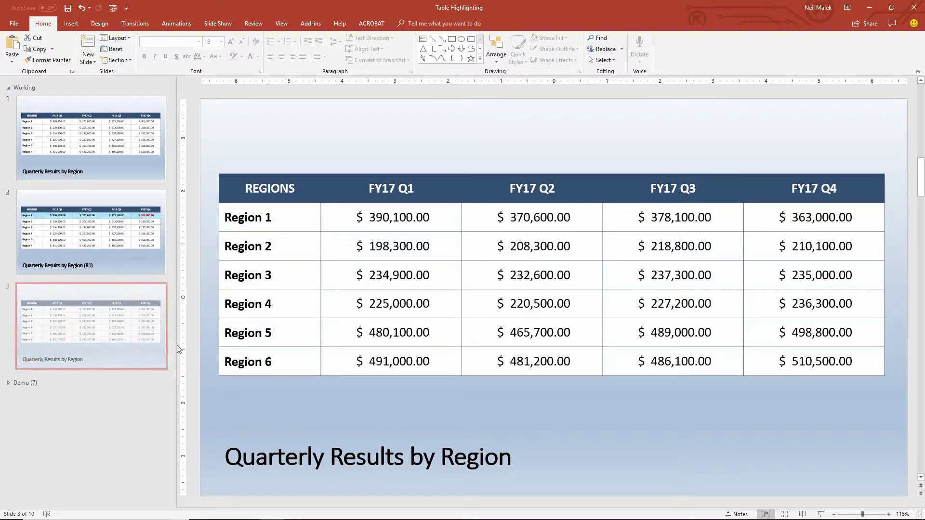
click(509, 452)
text((R2))
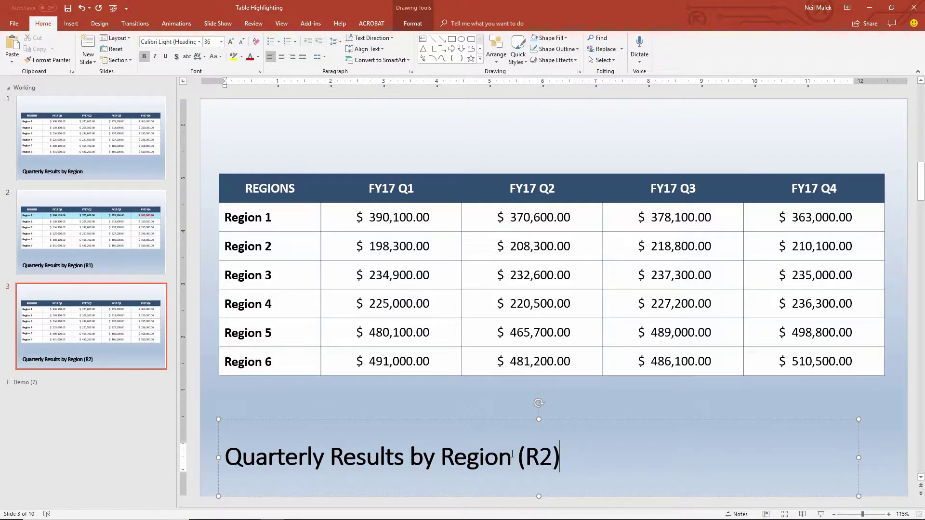
Step: Bold the Region 2 row and give it turquoise shading
drag(862, 244, 266, 243)
click(427, 25)
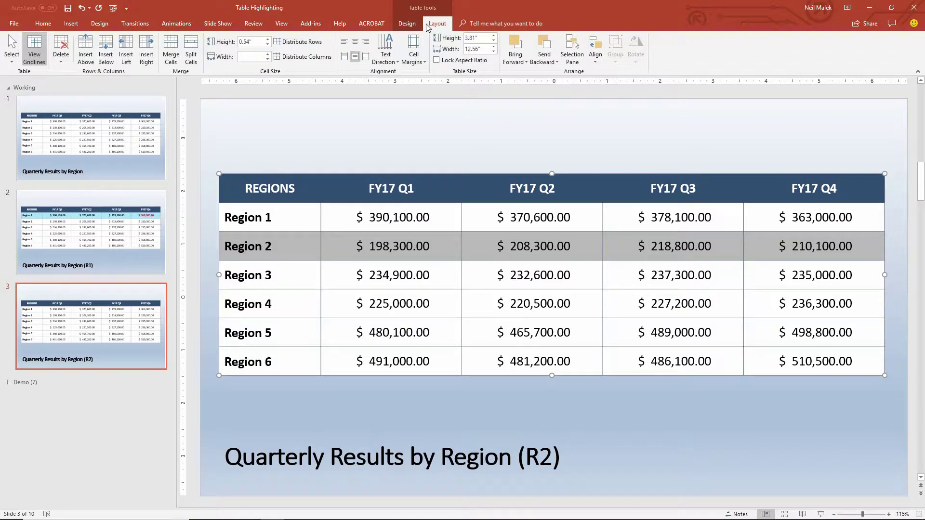
click(406, 24)
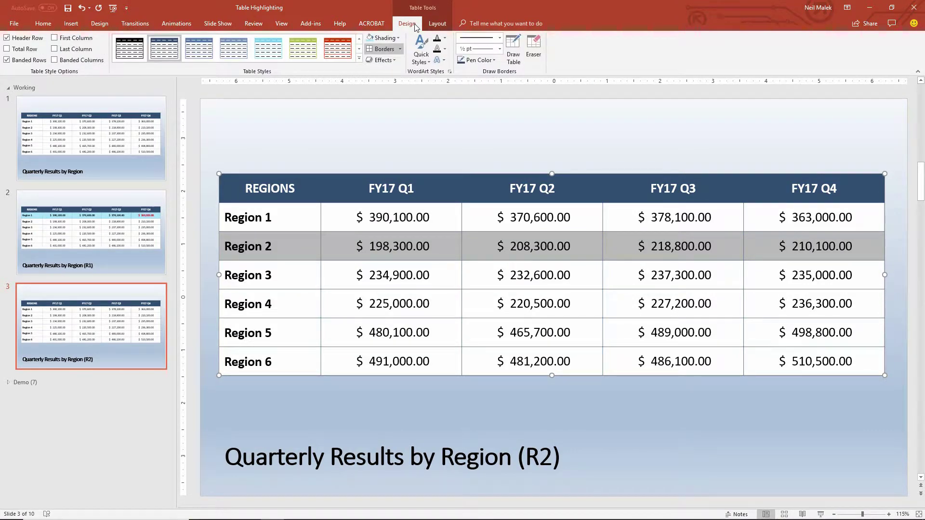
key(ctrl+b)
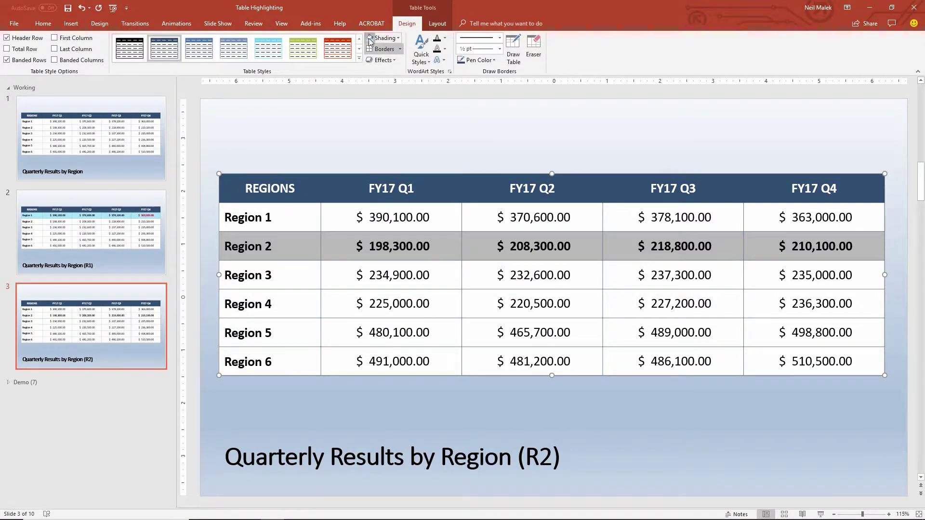
click(370, 39)
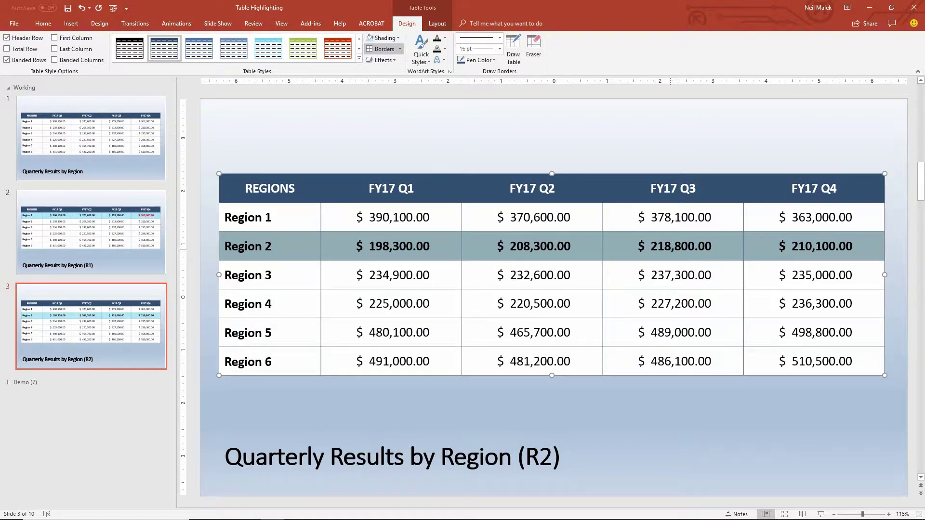
Step: Colour the Region 2 Q3 value $ 218,800.00 green
triple_click(669, 246)
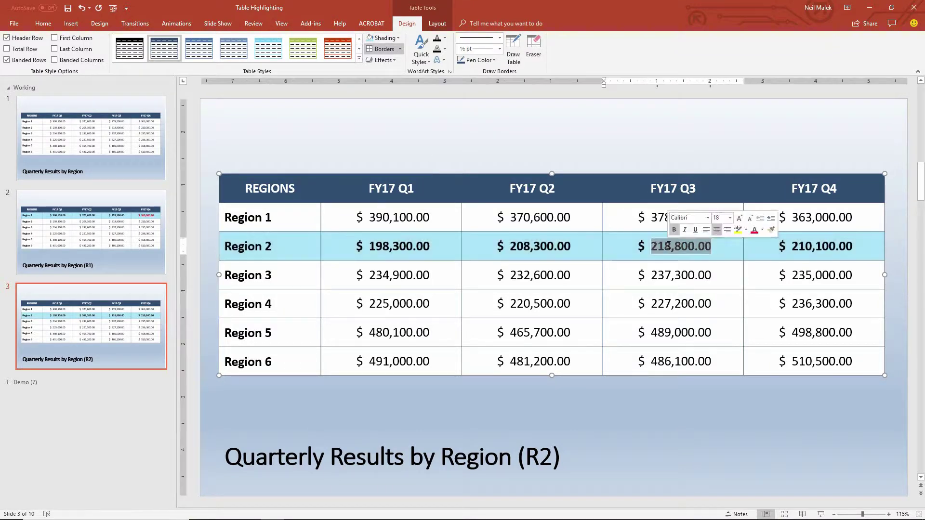
click(762, 231)
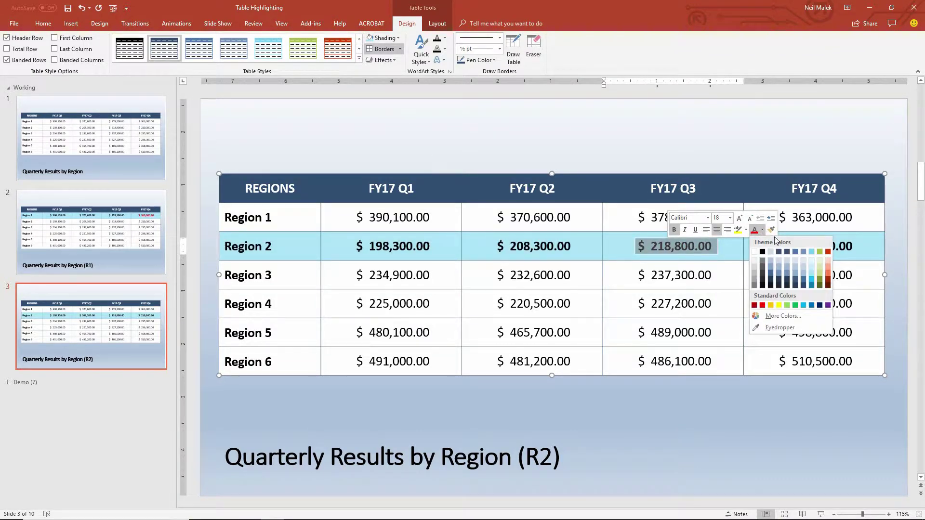
click(791, 306)
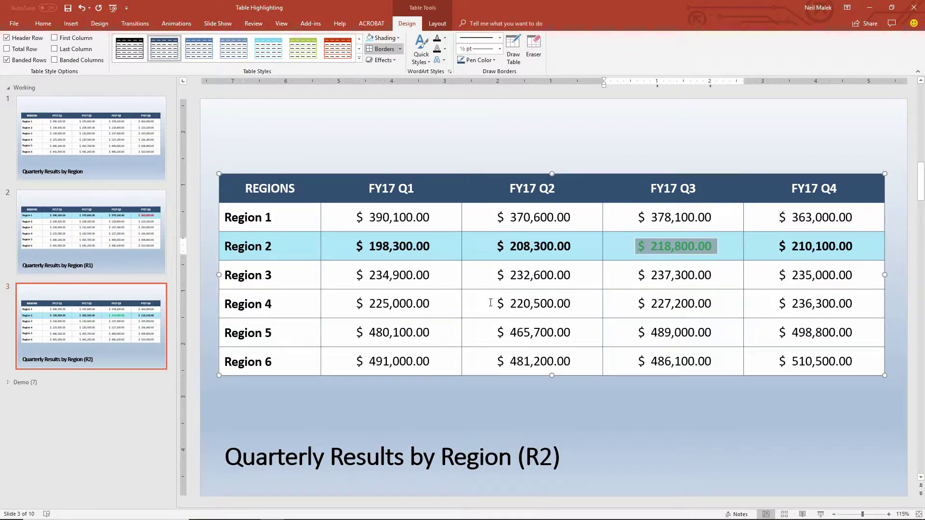
click(146, 316)
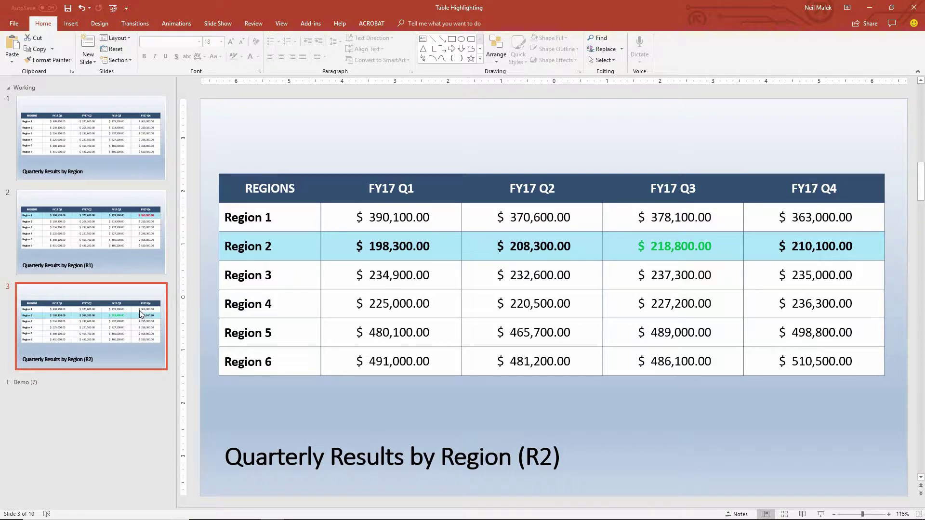
Step: Duplicate the R2 slide and change its title to '(R3)'
key(ctrl+d)
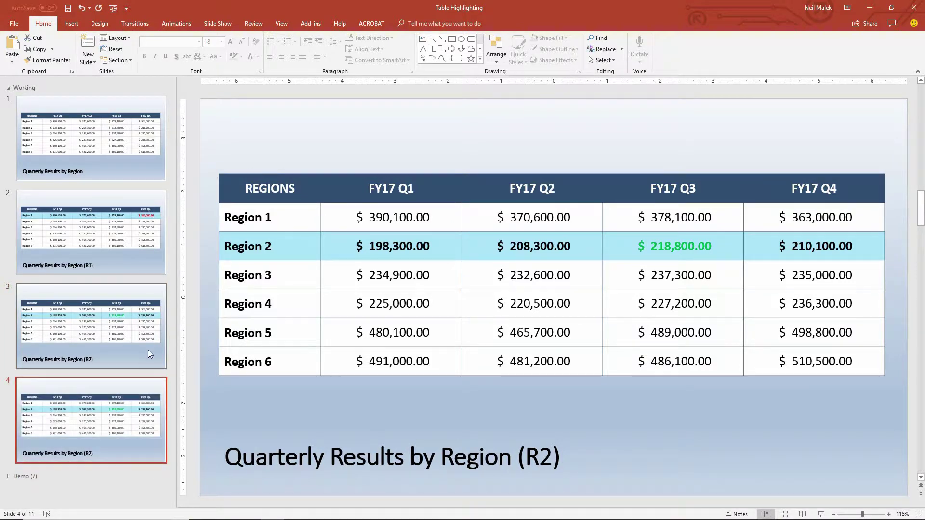
drag(546, 459, 541, 459)
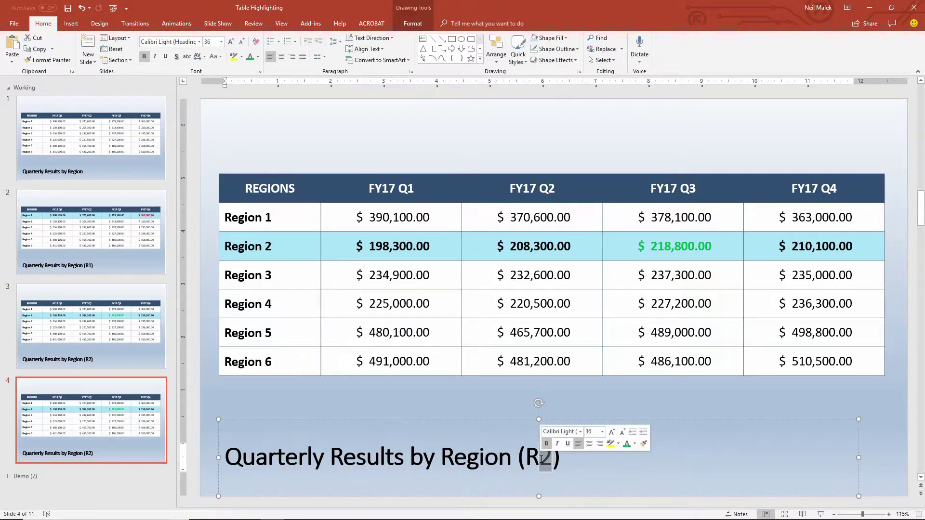
text(3)
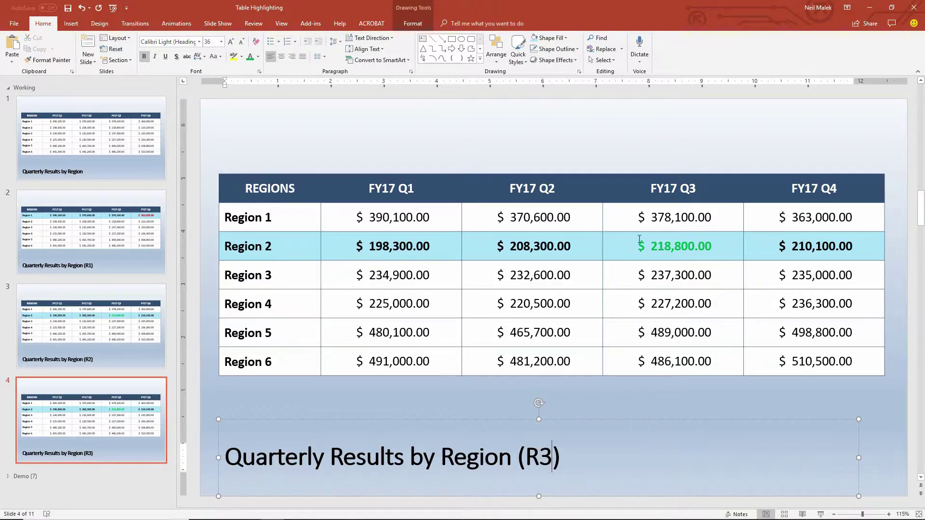
Step: Remove the shading and bold from the Region 2 row
drag(855, 247, 282, 241)
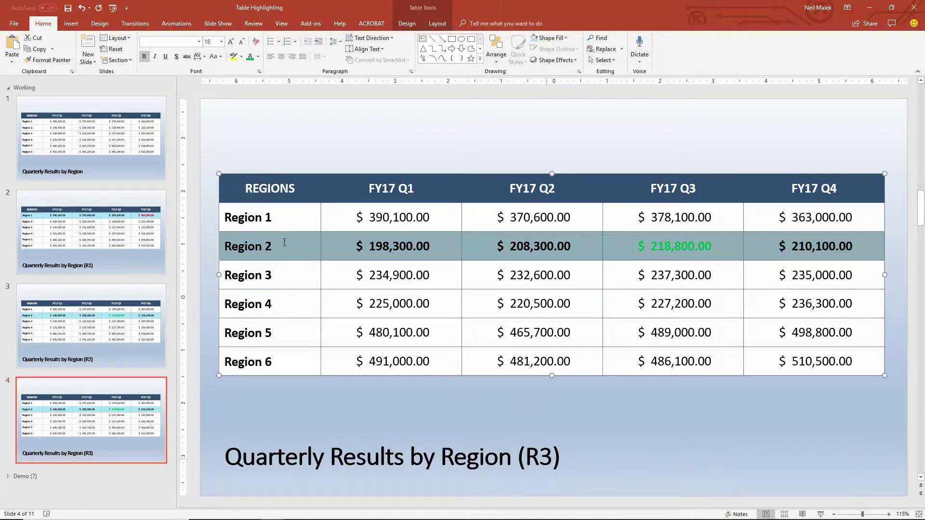
click(435, 24)
click(411, 25)
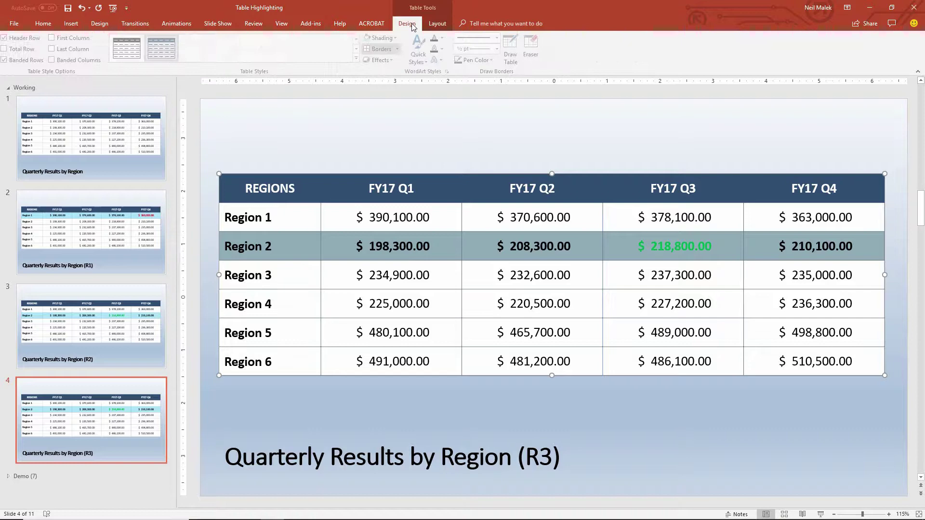
click(400, 38)
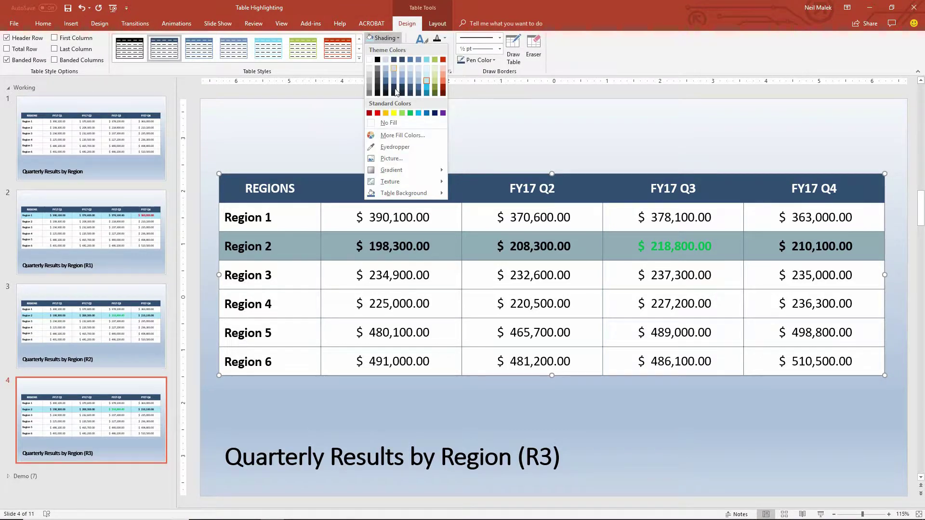
click(398, 123)
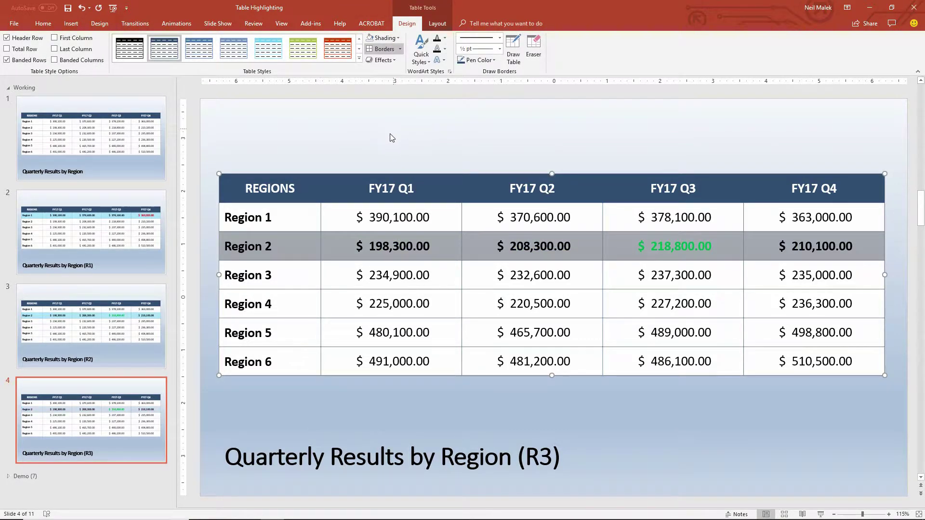
key(ctrl+b)
key(ctrl+z)
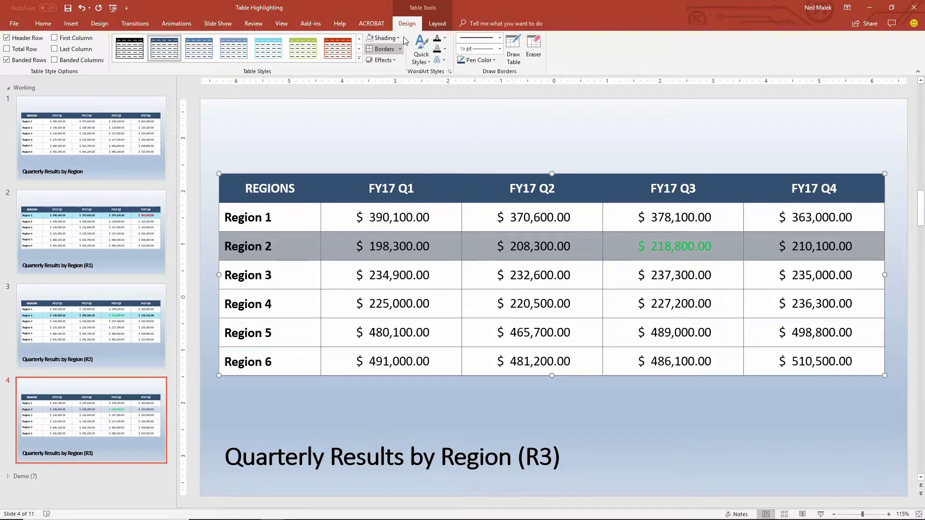
click(388, 42)
click(385, 38)
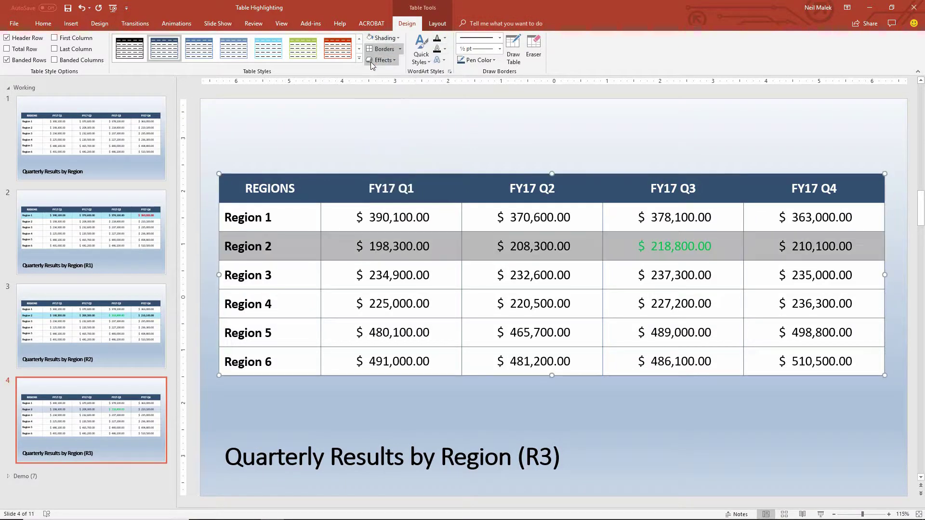
Step: Set the Region 2 Q3 value 218,800.00 back to black
triple_click(677, 247)
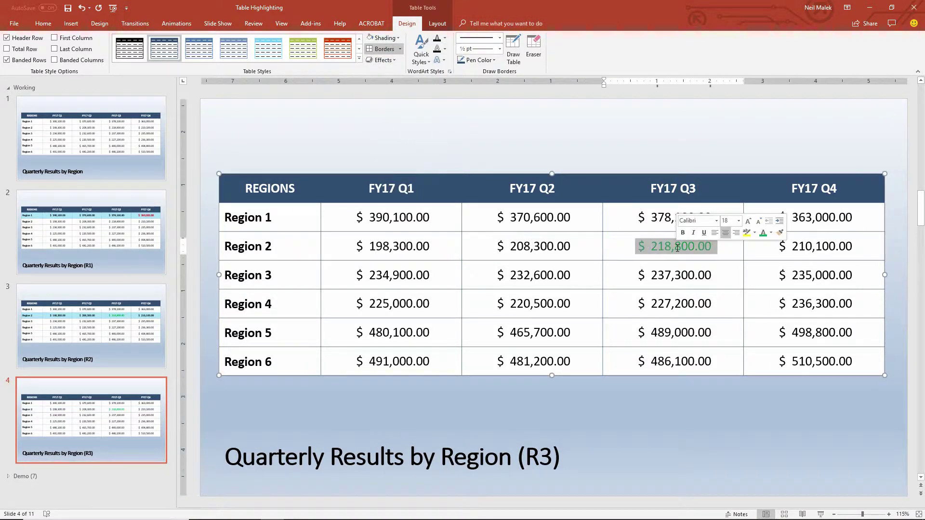
click(771, 233)
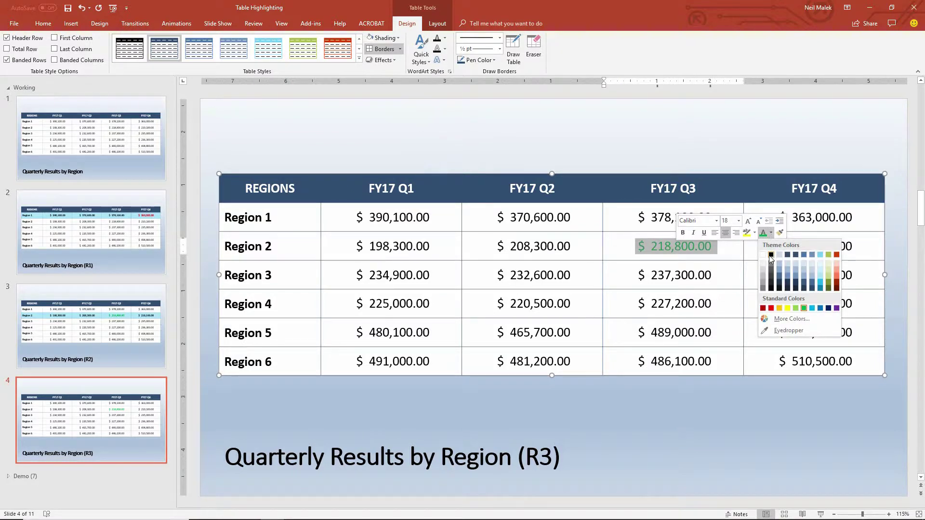
click(770, 251)
Step: Shade the Region 3 row light blue and make its values bold
drag(854, 273, 289, 270)
click(396, 37)
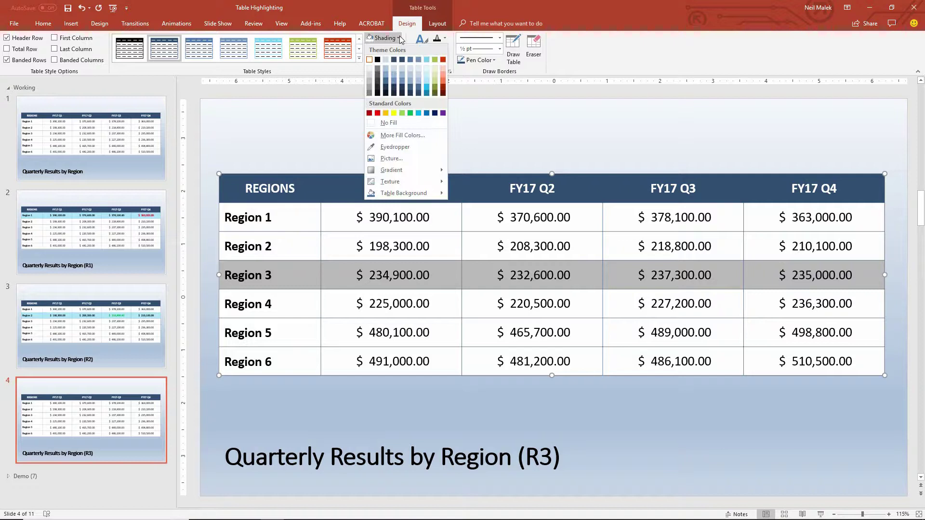
click(426, 75)
key(ctrl+b)
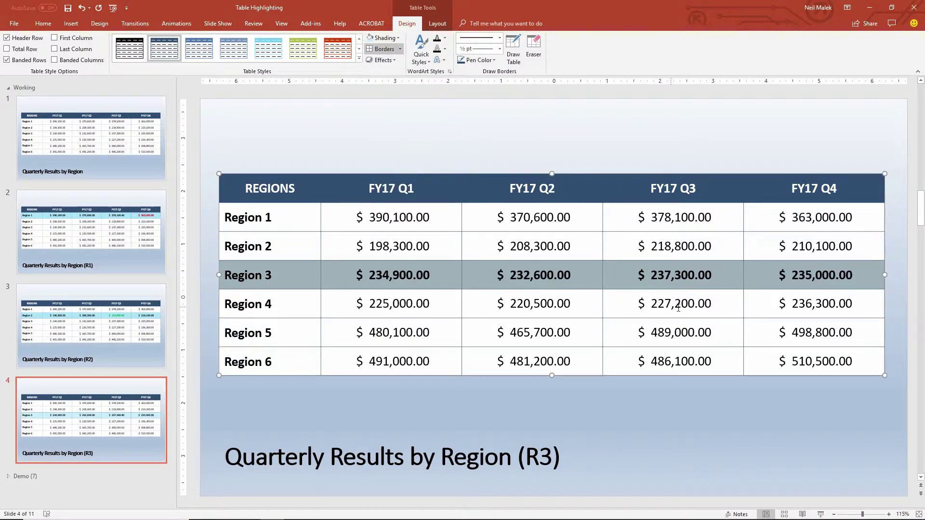
Step: Colour the Region 3 Q3 value $ 237,300.00 green
triple_click(674, 276)
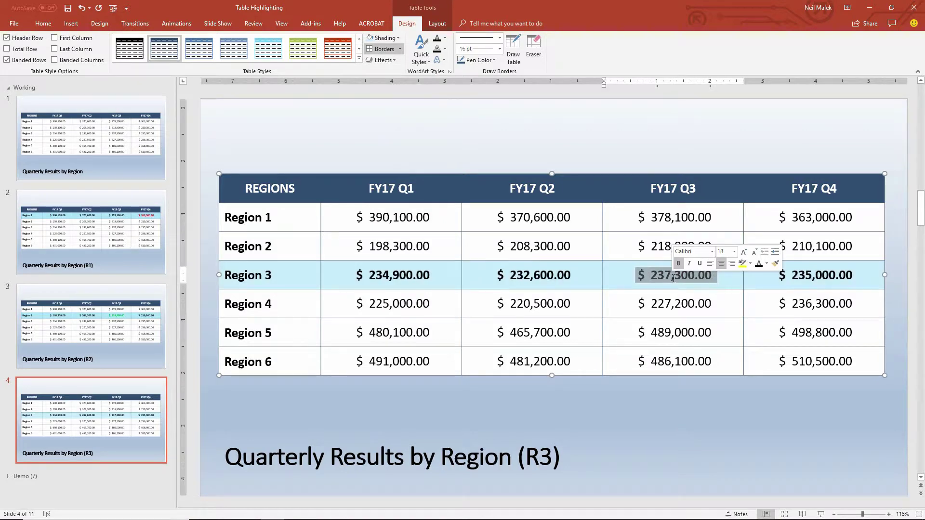
click(767, 264)
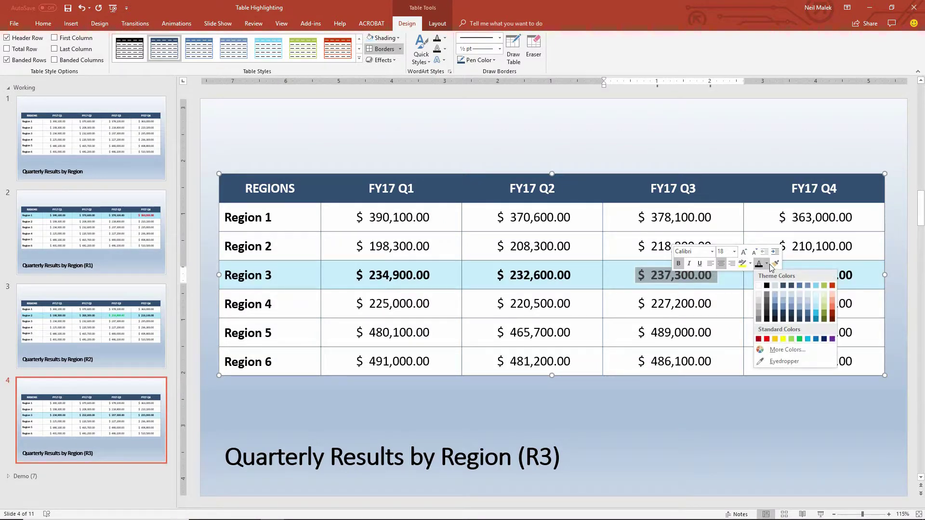
click(799, 339)
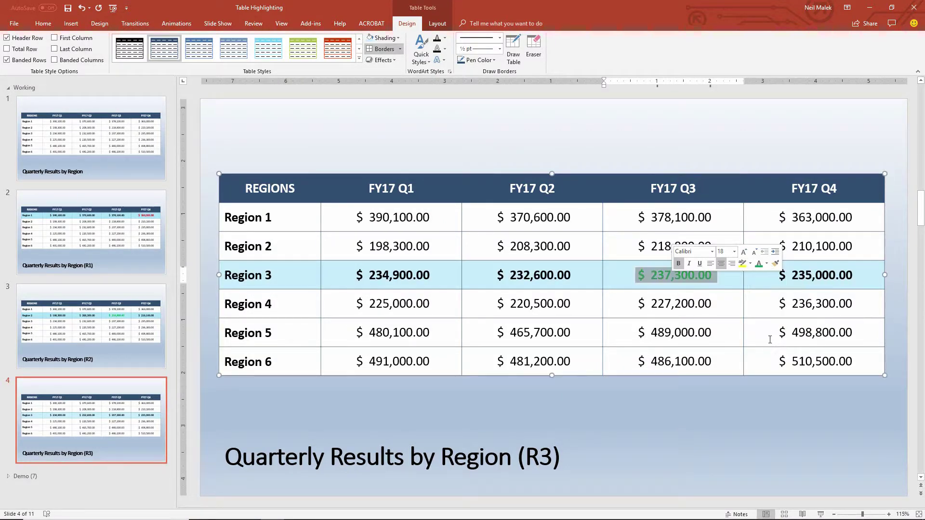
click(543, 360)
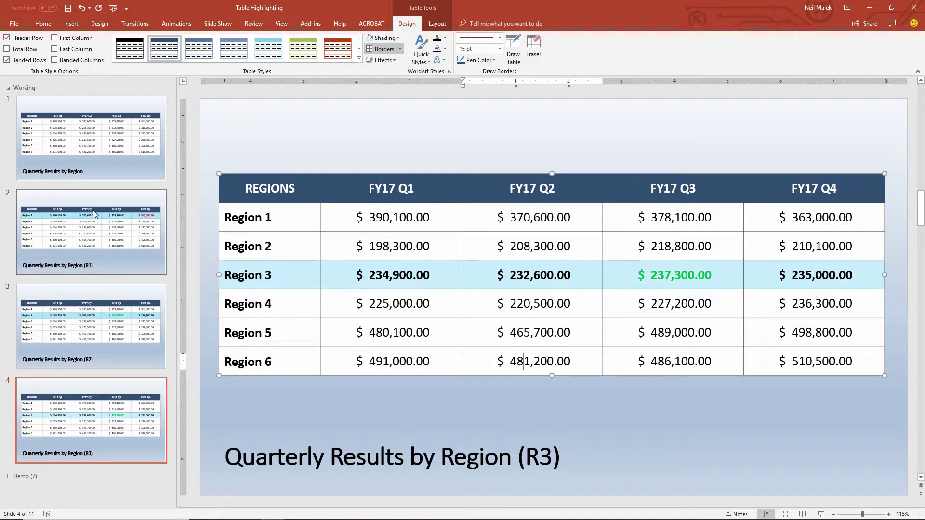
Step: On slide 1, link the Region 1 cell to the Quarterly Results by Region (R1) slide
click(87, 134)
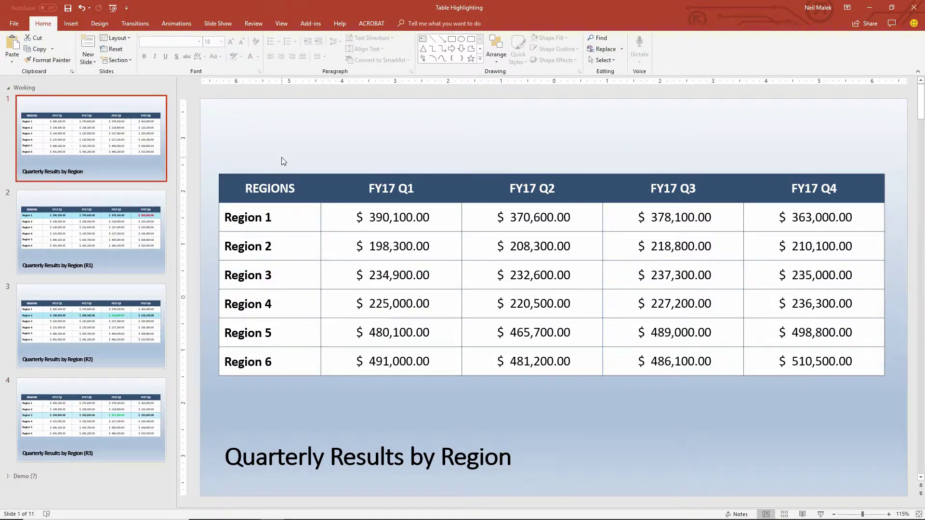
click(291, 207)
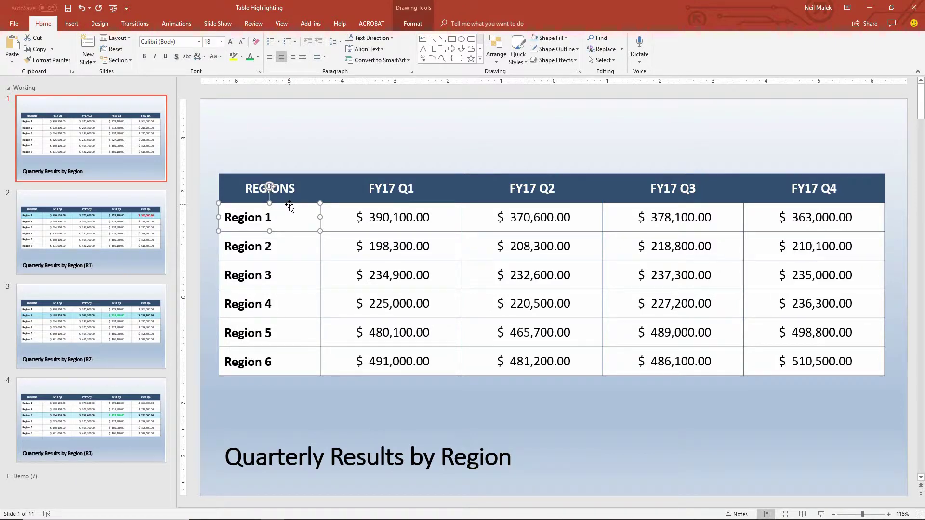
key(ctrl+k)
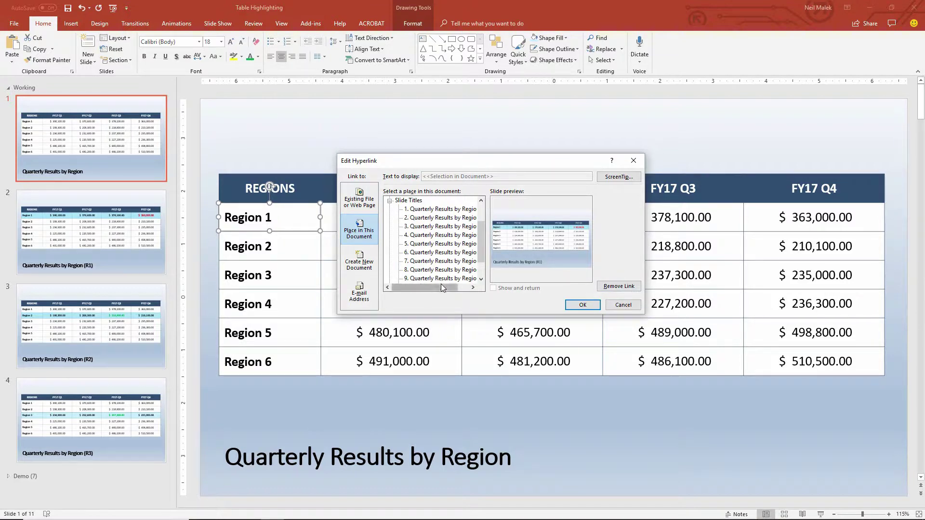
drag(441, 287, 462, 287)
click(454, 220)
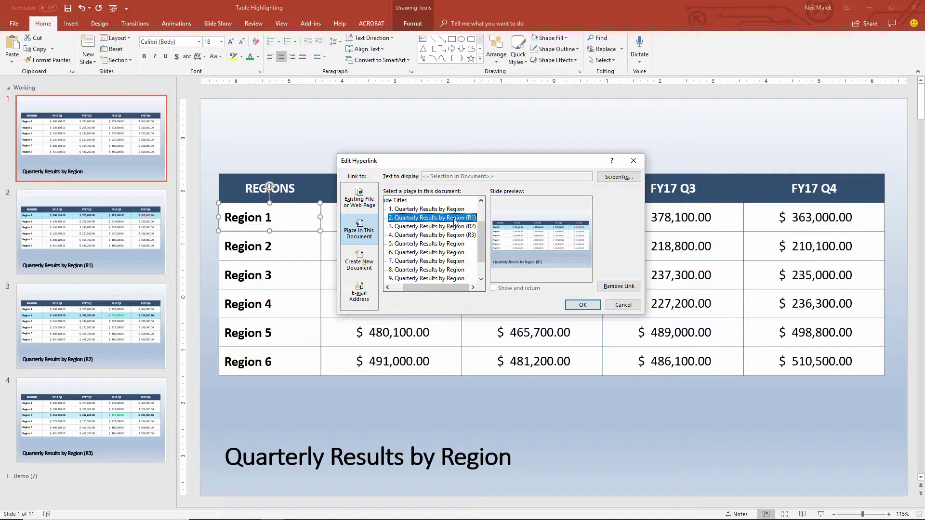
click(585, 306)
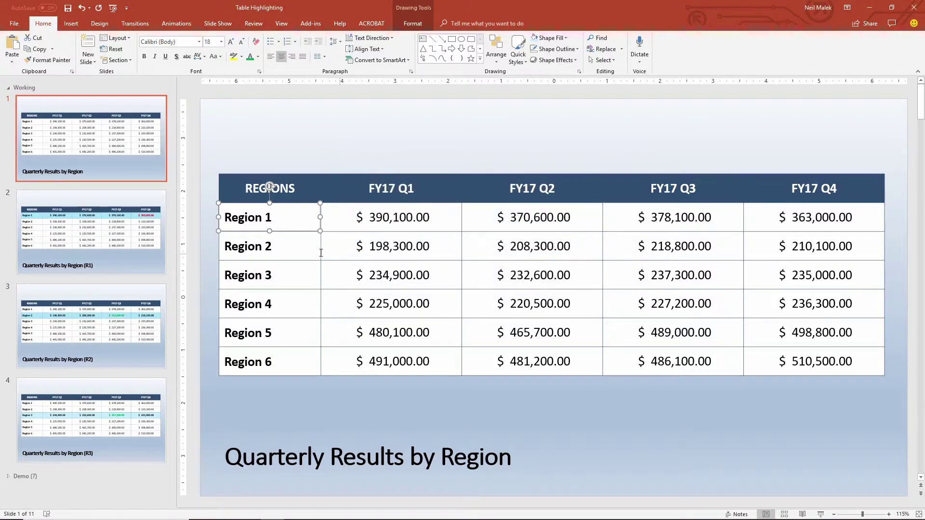
Step: Link slide 1's Region 2 and Region 3 cells to the (R2) and (R3) slides
click(300, 244)
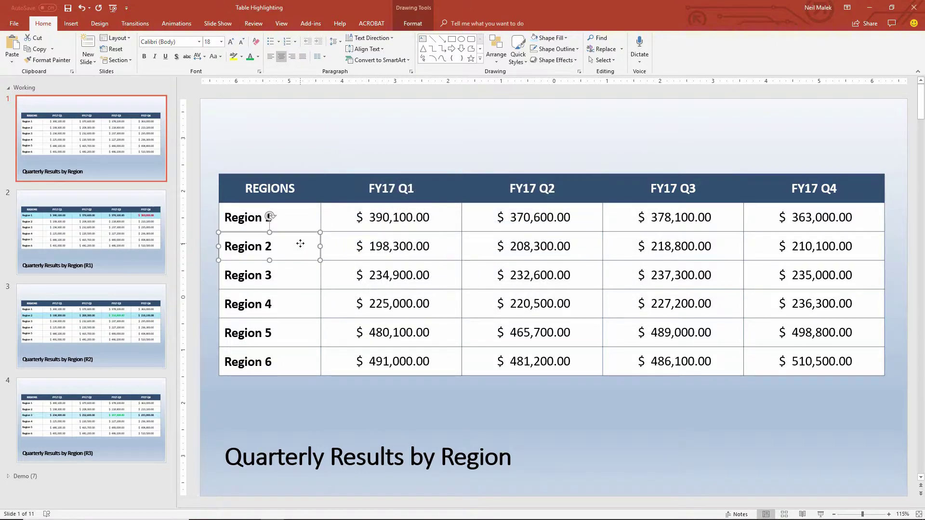
key(ctrl+k)
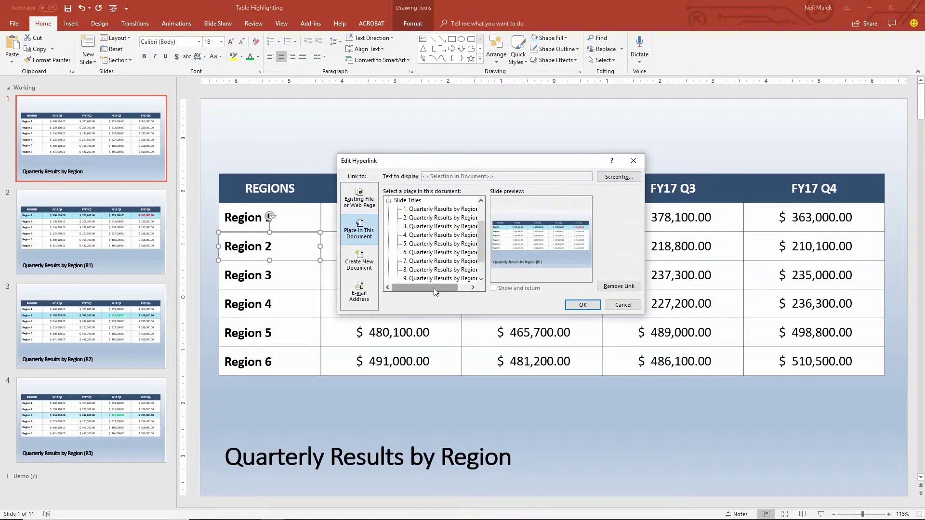
click(455, 227)
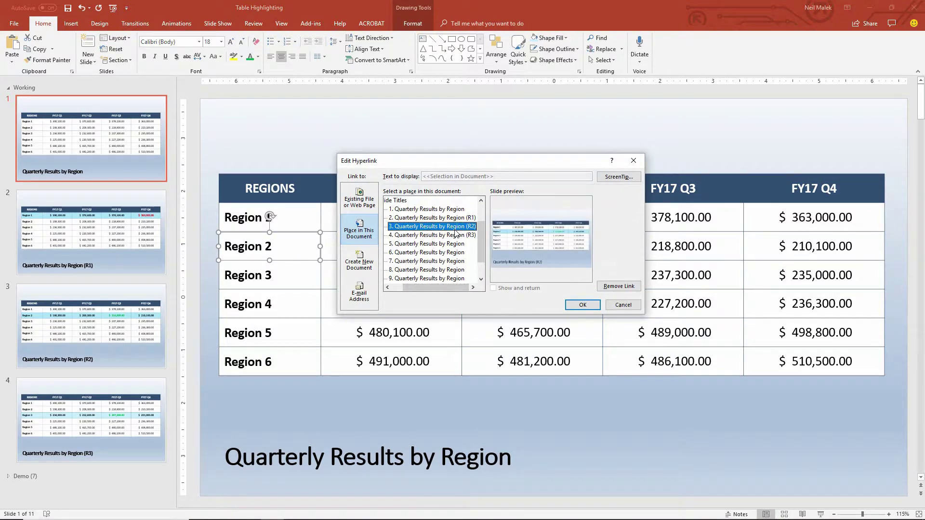
click(581, 305)
click(305, 270)
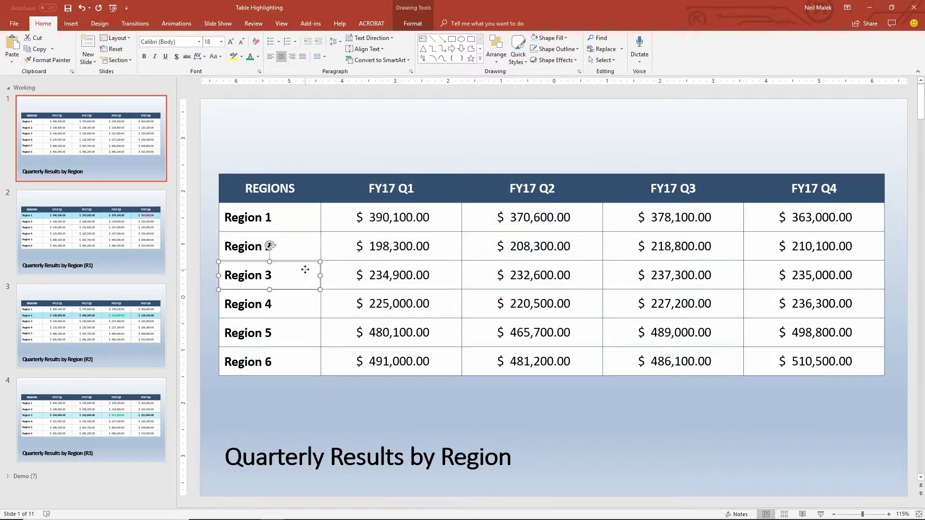
key(ctrl+k)
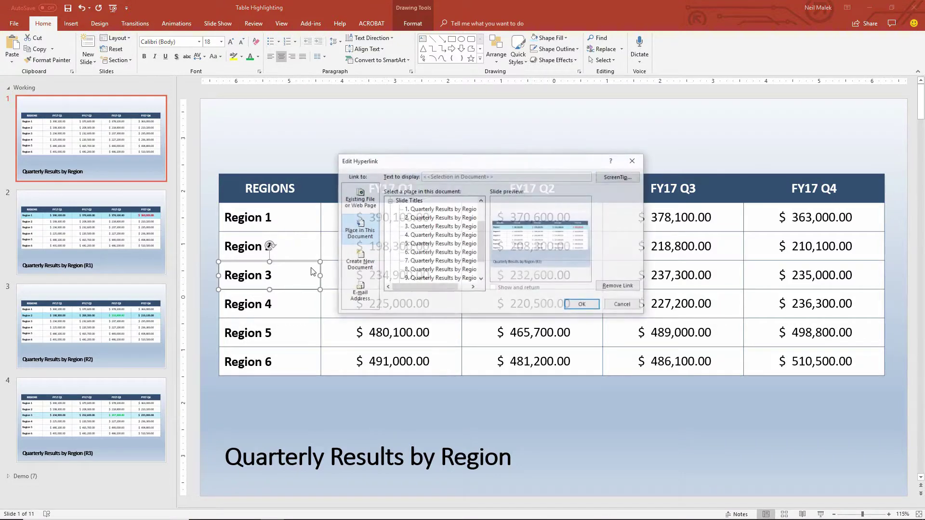
click(457, 235)
click(579, 304)
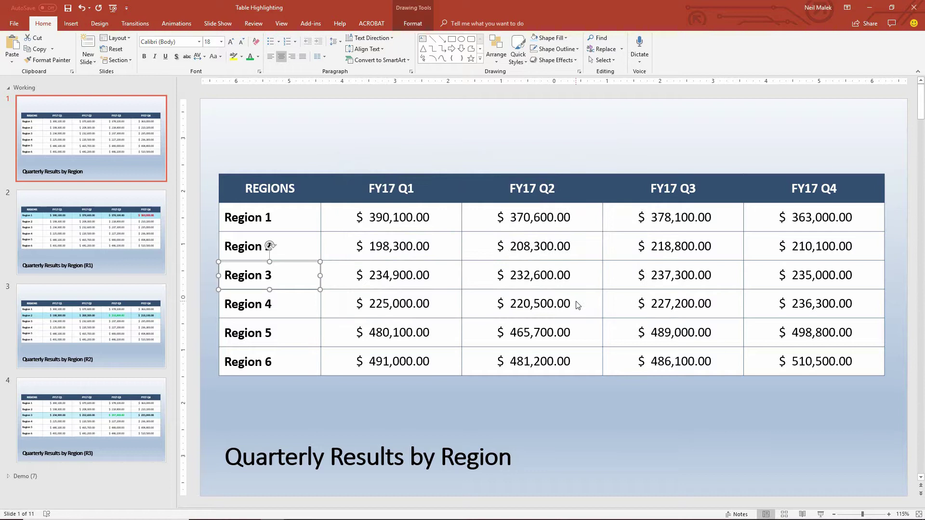
Step: On the R1 slide, link the Region 2 and Region 3 cells to the (R2) and (R3) slides
click(113, 233)
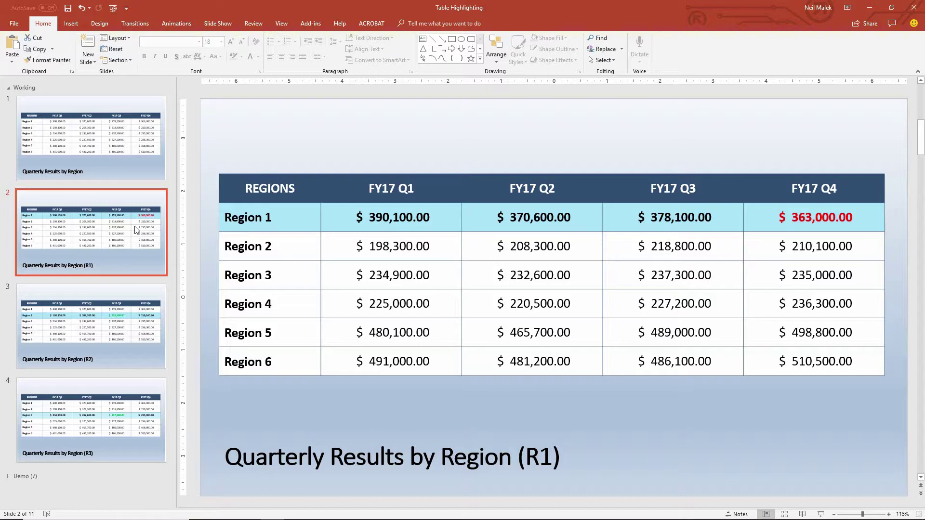
click(293, 241)
key(ctrl+k)
click(440, 226)
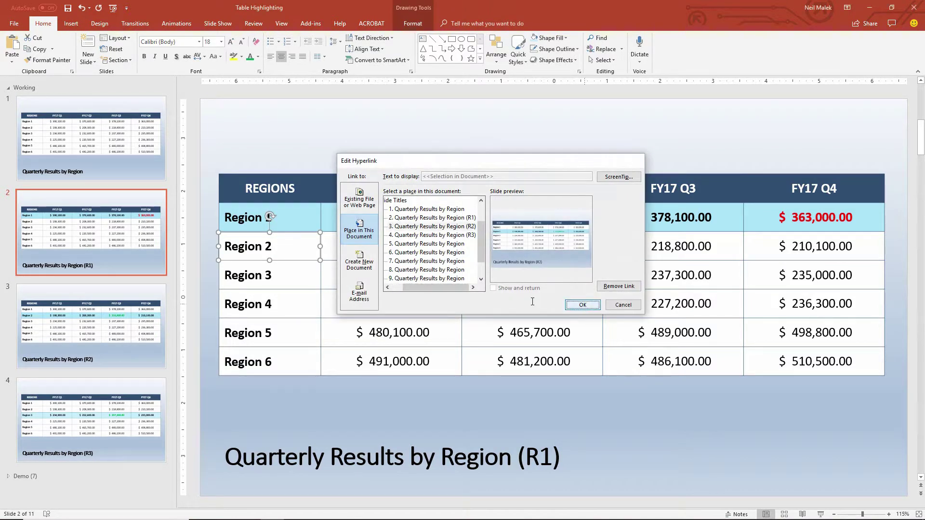
click(583, 304)
click(248, 275)
key(ctrl+k)
click(439, 234)
click(582, 304)
Step: On the R2 slide, link the Region 1 and Region 3 cells to the (R1) and (R3) slides
scroll(261, 308, down, 1)
click(296, 217)
key(ctrl+k)
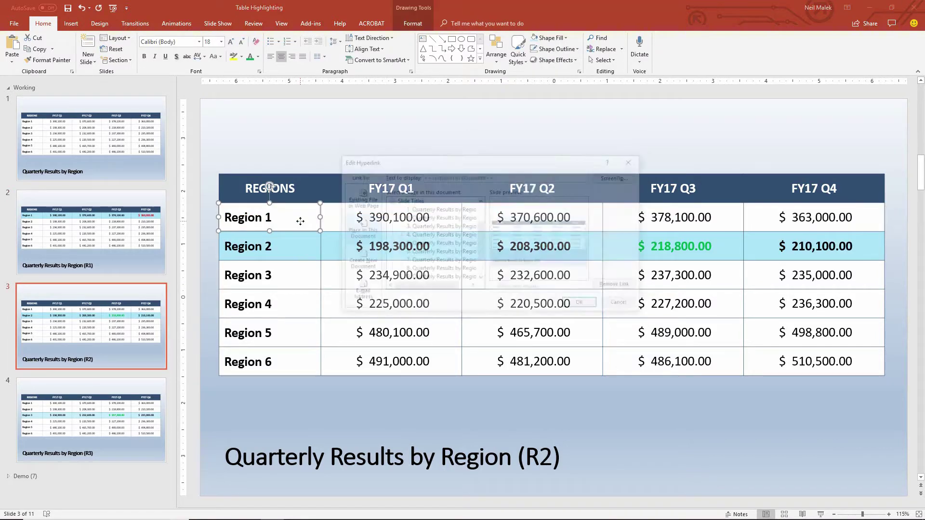
click(434, 217)
click(582, 304)
click(299, 272)
key(ctrl+k)
click(435, 235)
click(582, 305)
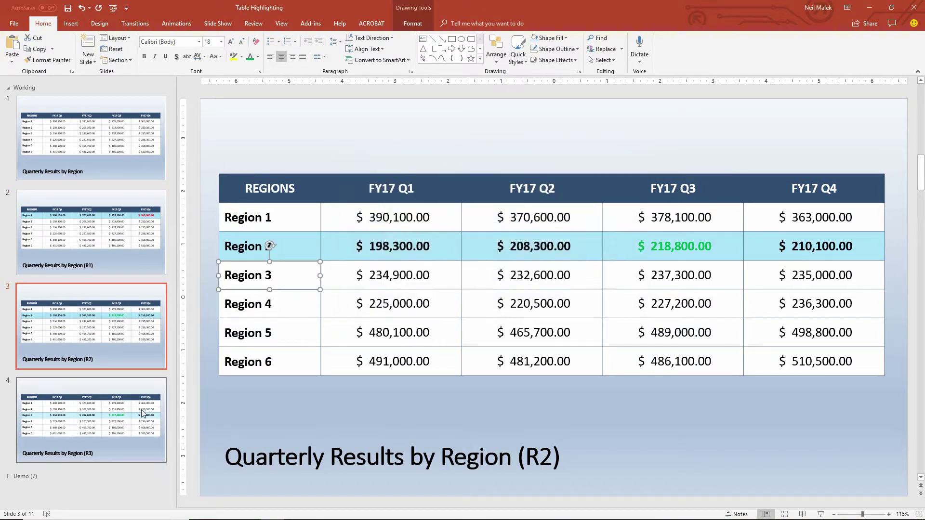
Step: On the R3 slide, link Region 1 to the (R1) slide and begin linking Region 2
scroll(289, 219, down, 1)
click(289, 218)
key(ctrl+k)
click(435, 217)
click(583, 304)
click(312, 246)
key(ctrl+k)
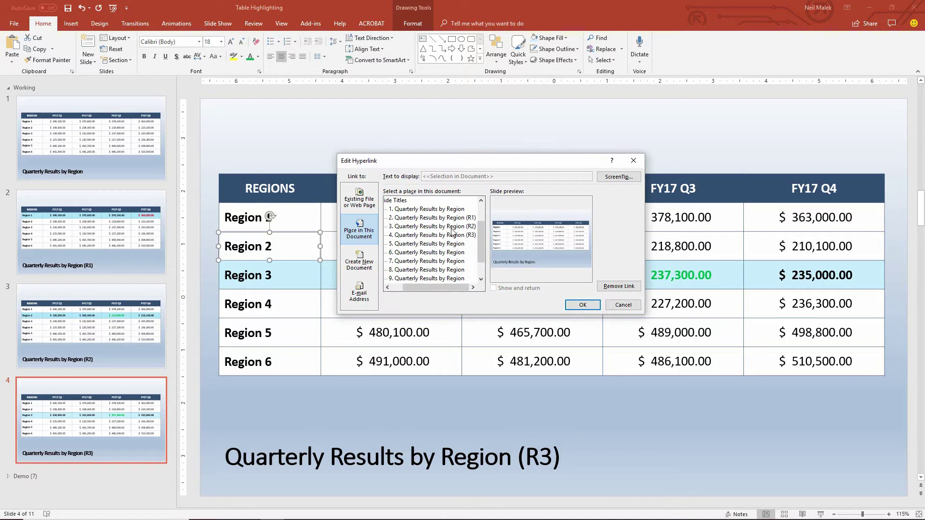